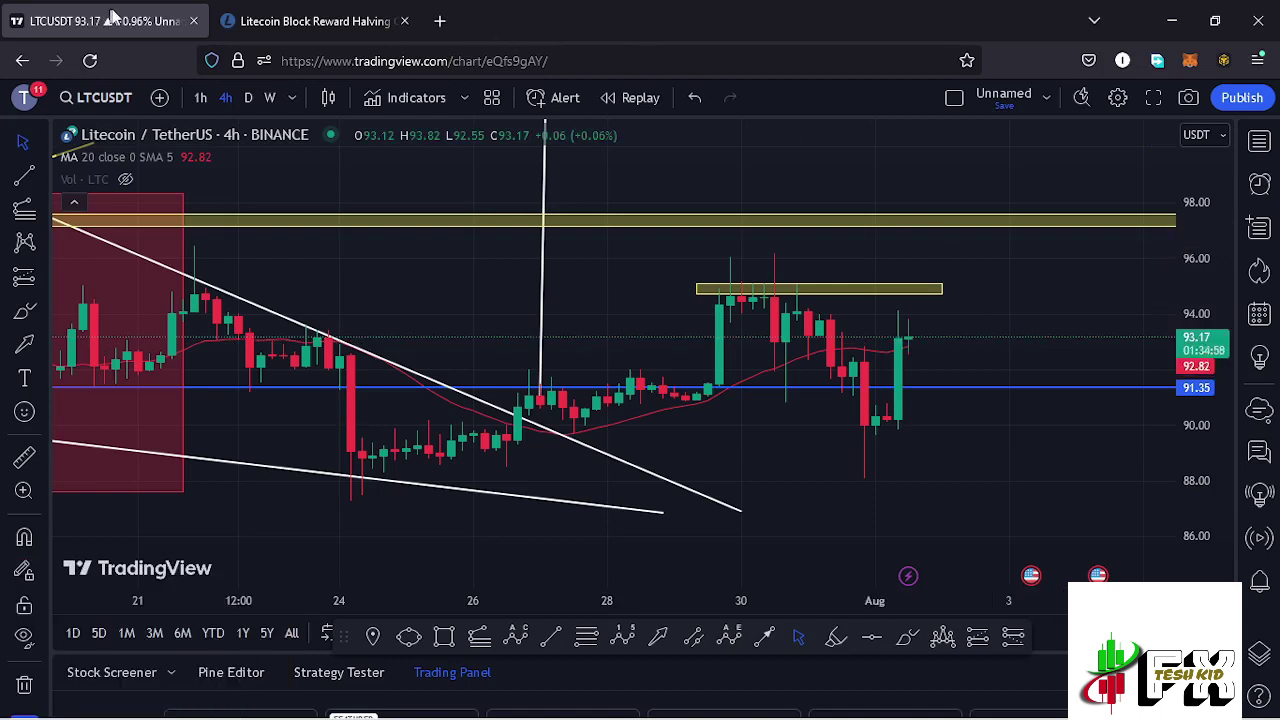
- Look at the Litecoin halving countdown page, then come back to the LTCUSDT chart
{"action": "left_click", "coordinate": [296, 24]}
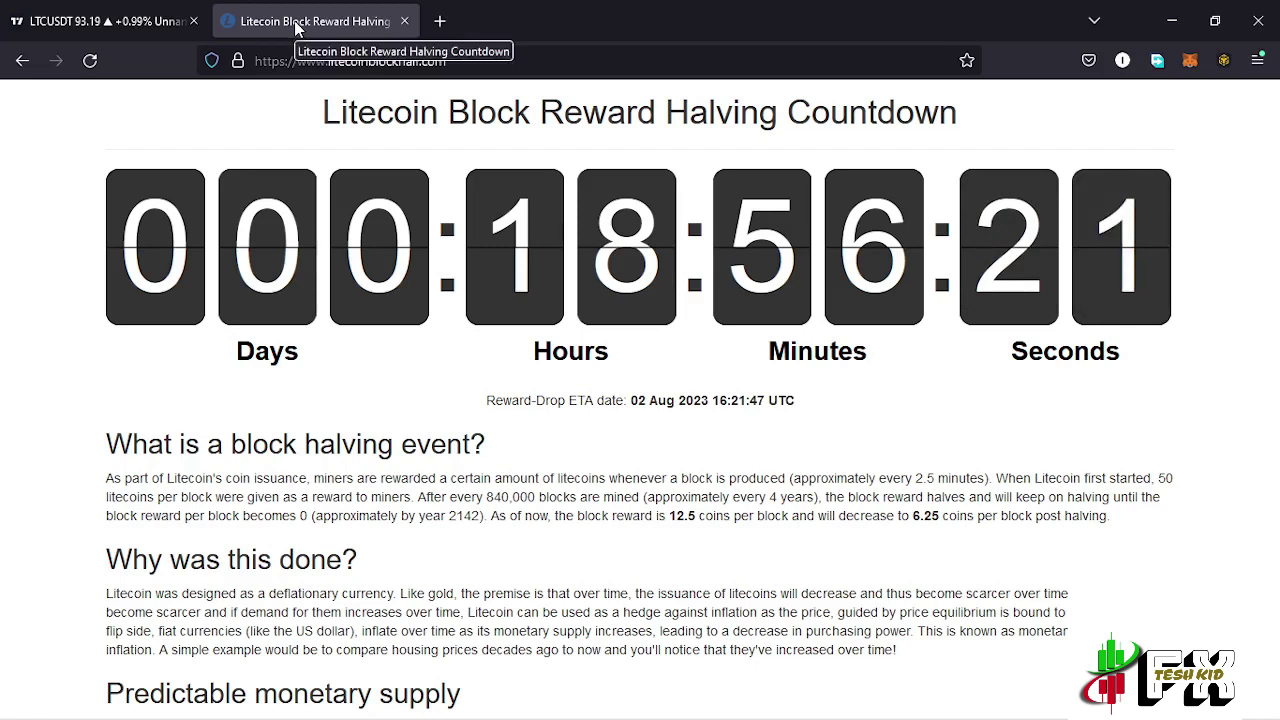
{"action": "left_click", "coordinate": [57, 14]}
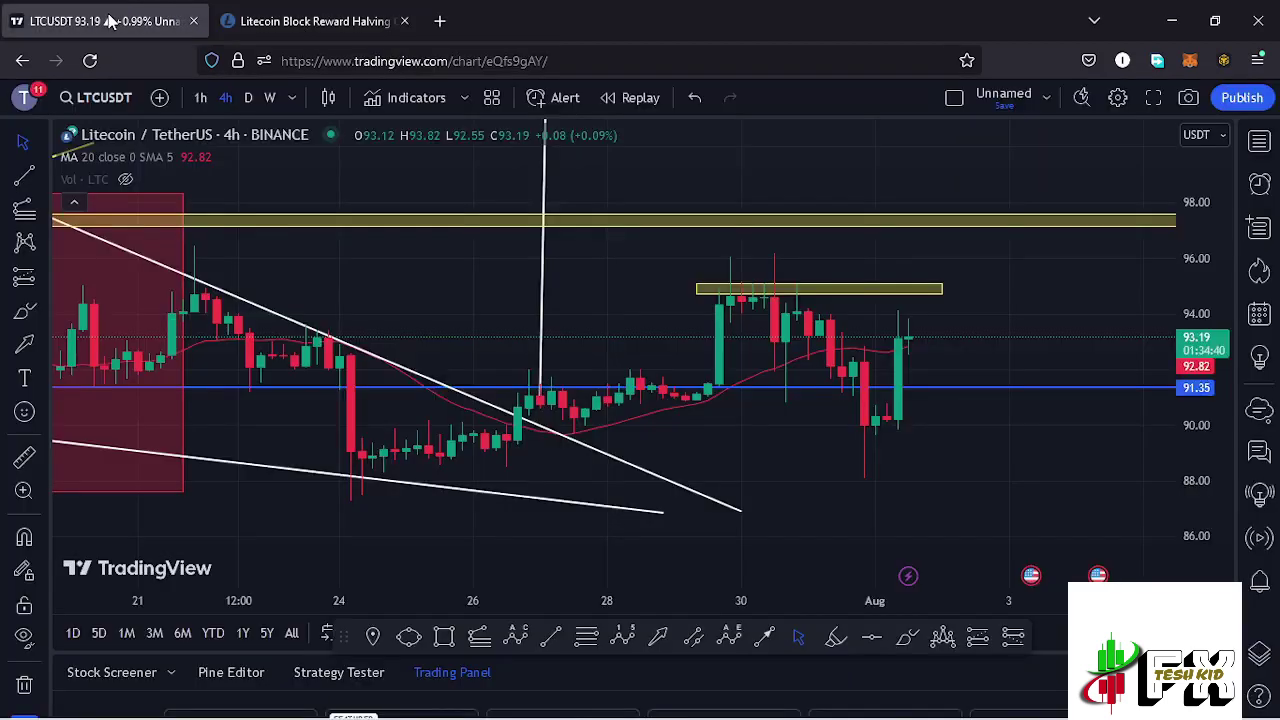
{"action": "scroll", "coordinate": [865, 420], "scroll_direction": "up", "scroll_amount": 2}
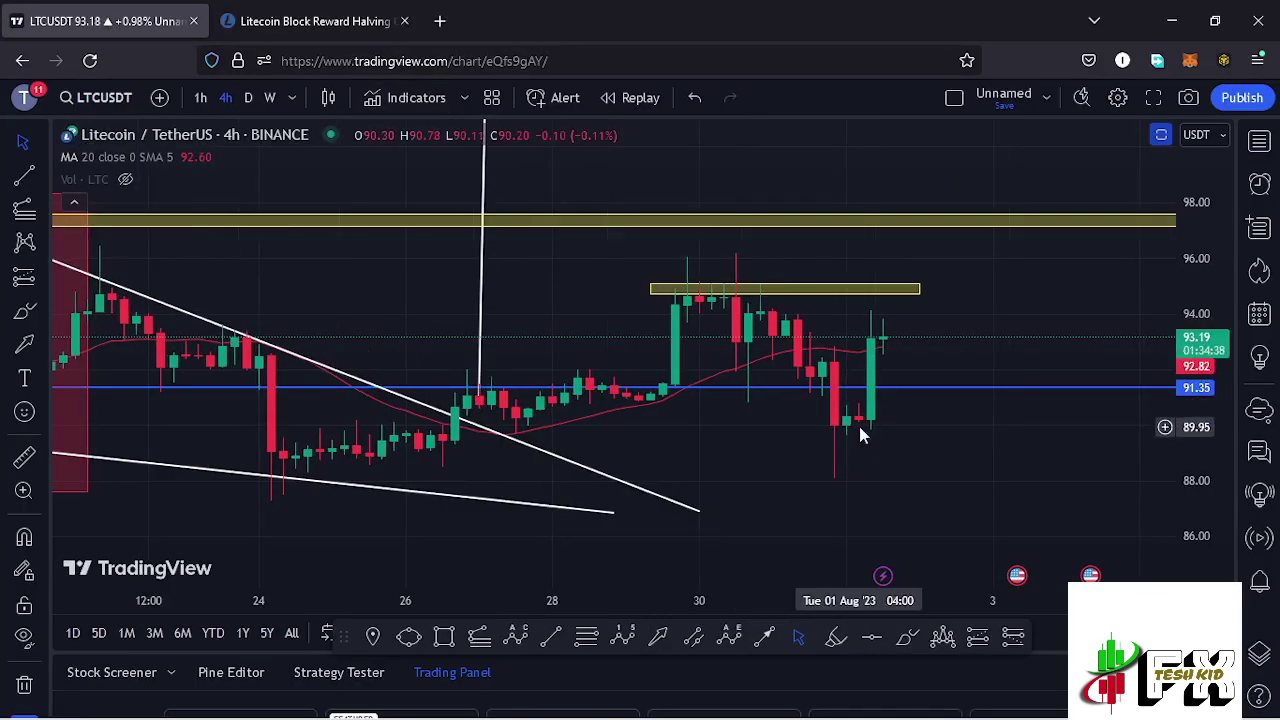
- Sketch a red circle and upward projected wave path from the latest candles, then undo both
{"action": "left_click", "coordinate": [908, 645]}
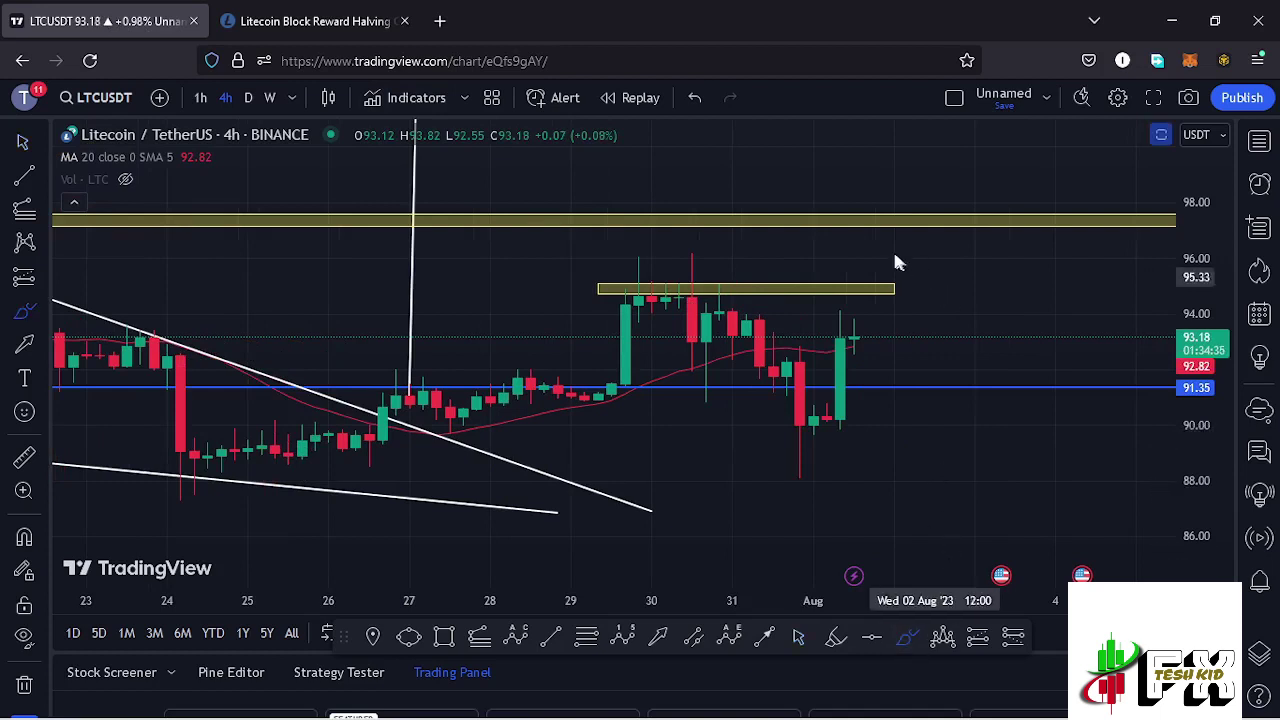
{"action": "mouse_move", "coordinate": [866, 312]}
{"action": "left_mouse_down"}
{"action": "mouse_move", "coordinate": [817, 340]}
{"action": "mouse_move", "coordinate": [840, 366]}
{"action": "mouse_move", "coordinate": [880, 356]}
{"action": "mouse_move", "coordinate": [852, 326]}
{"action": "left_mouse_up"}
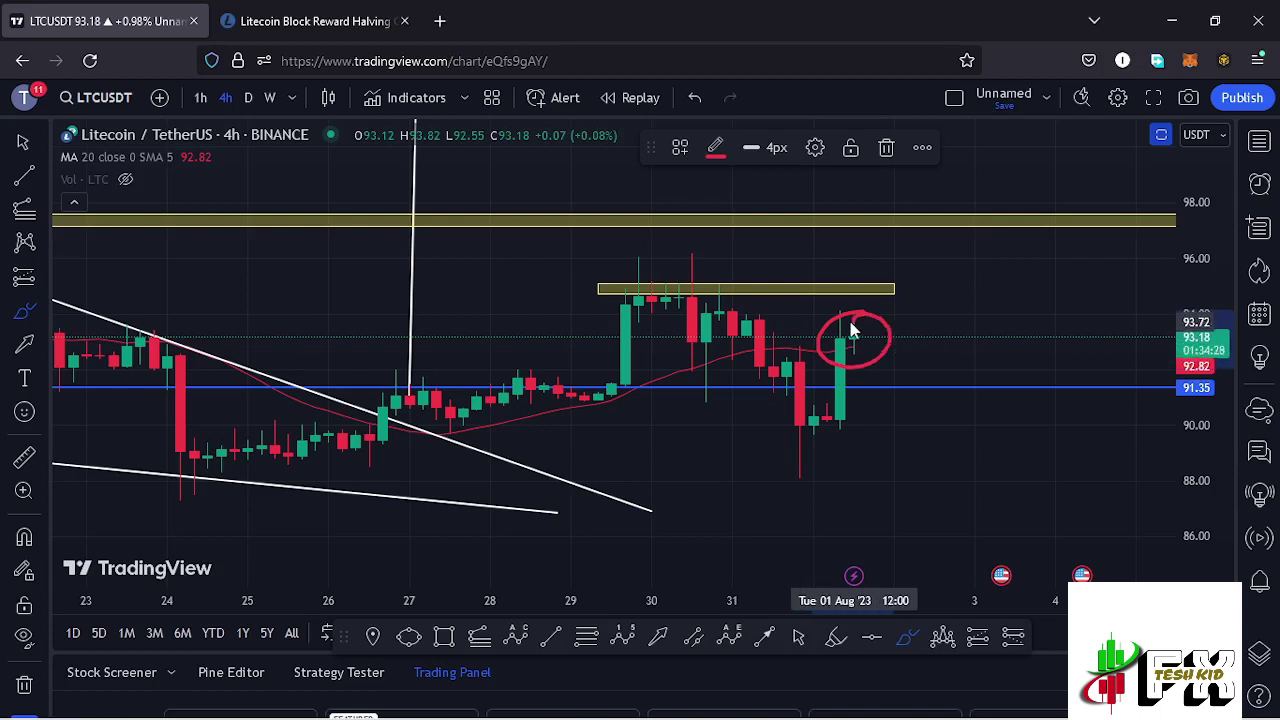
{"action": "left_click_drag", "start_coordinate": [852, 326], "coordinate": [866, 270]}
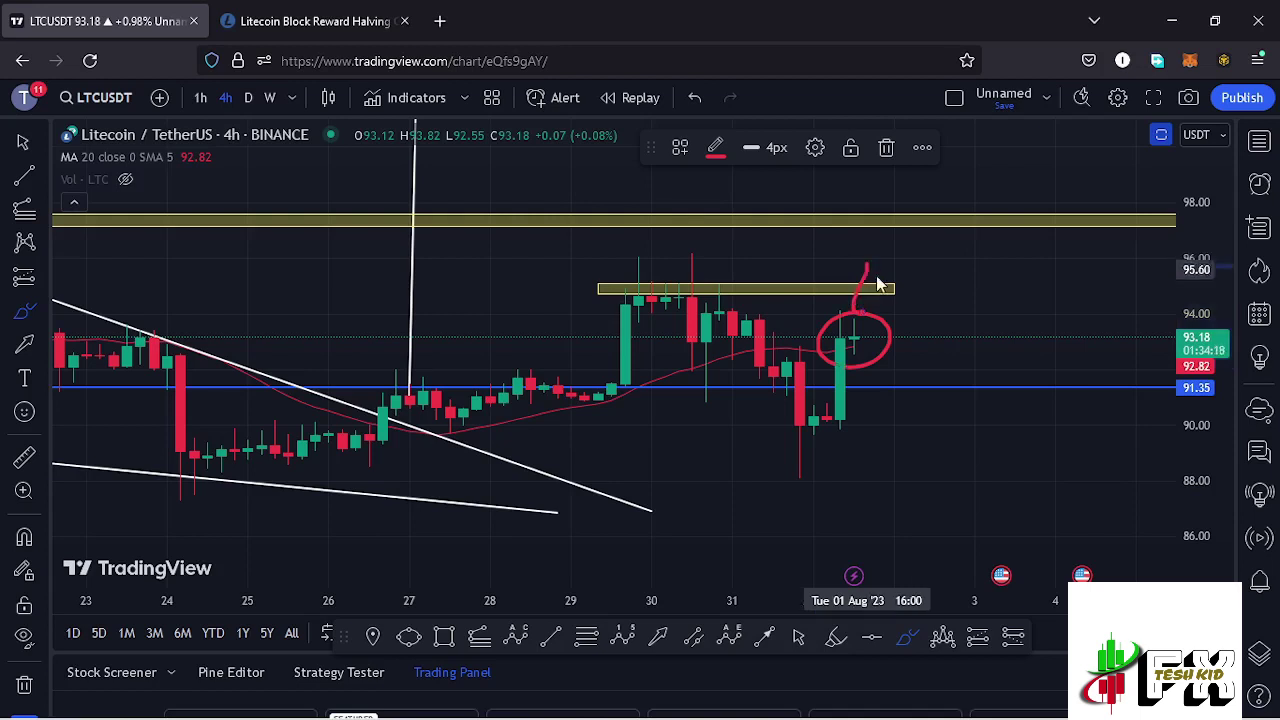
{"action": "left_click_drag", "start_coordinate": [867, 266], "coordinate": [881, 288]}
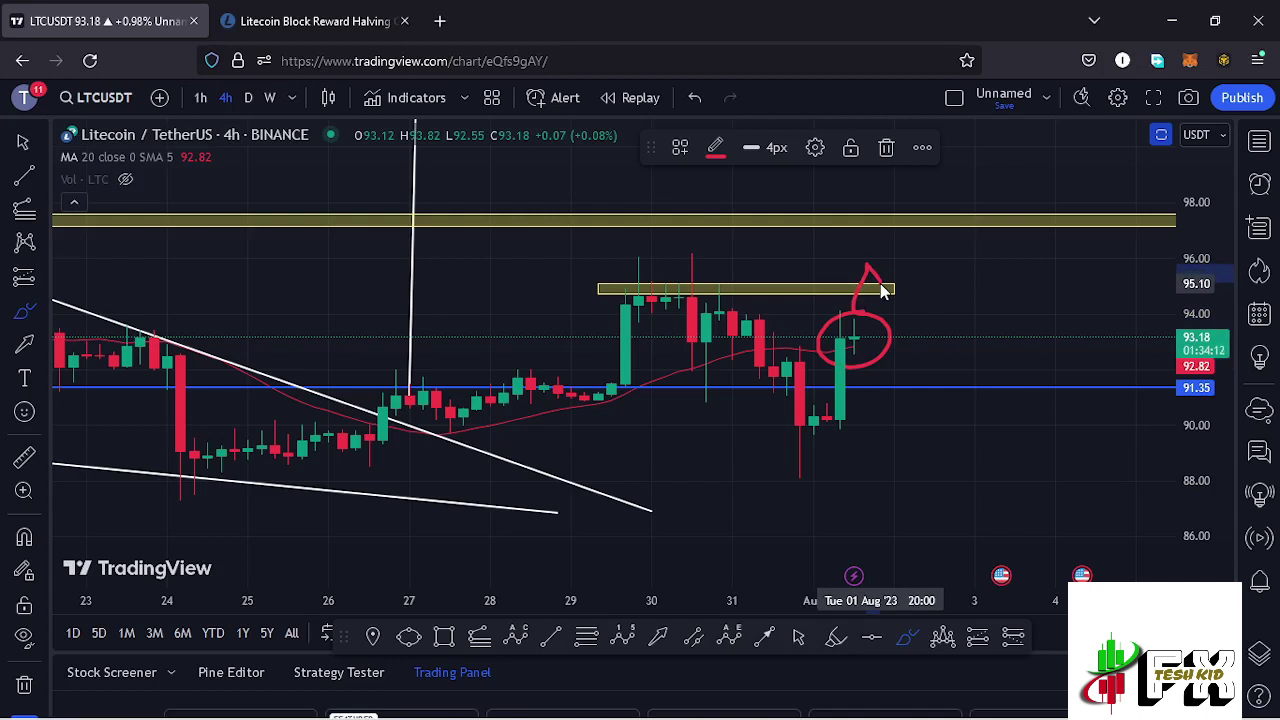
{"action": "left_click_drag", "start_coordinate": [881, 289], "coordinate": [911, 201]}
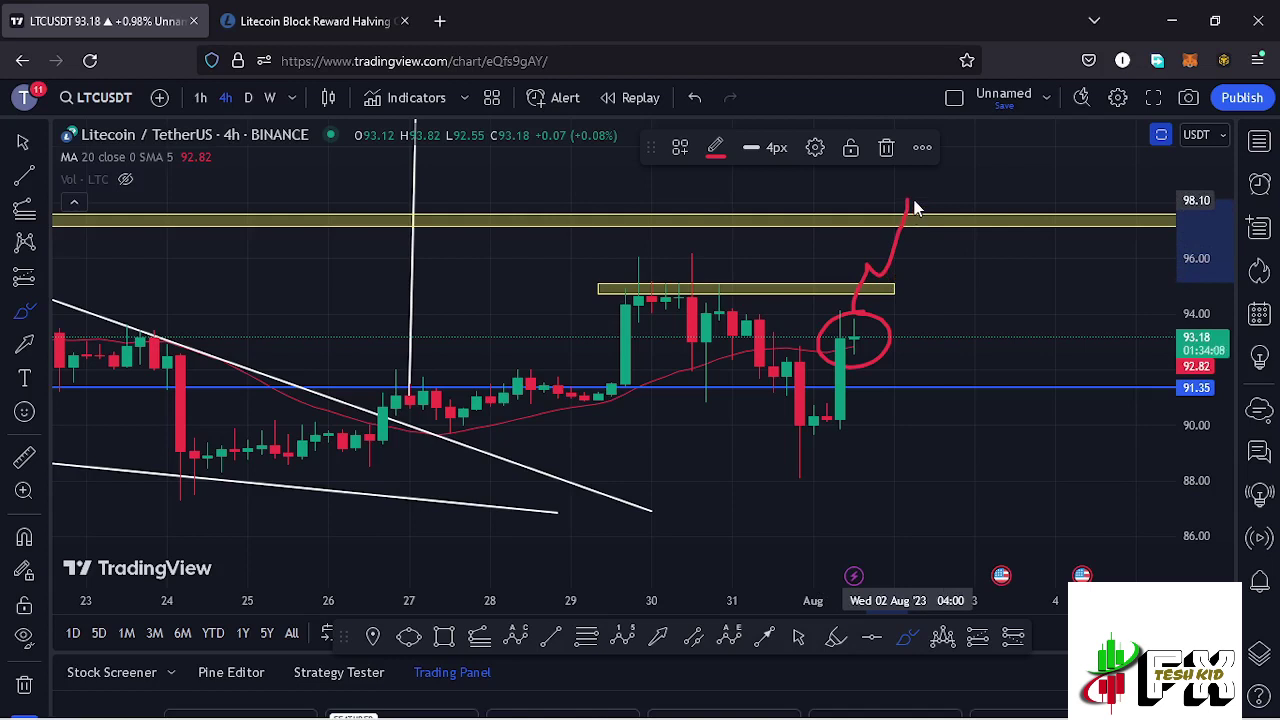
{"action": "left_click_drag", "start_coordinate": [912, 201], "coordinate": [921, 180]}
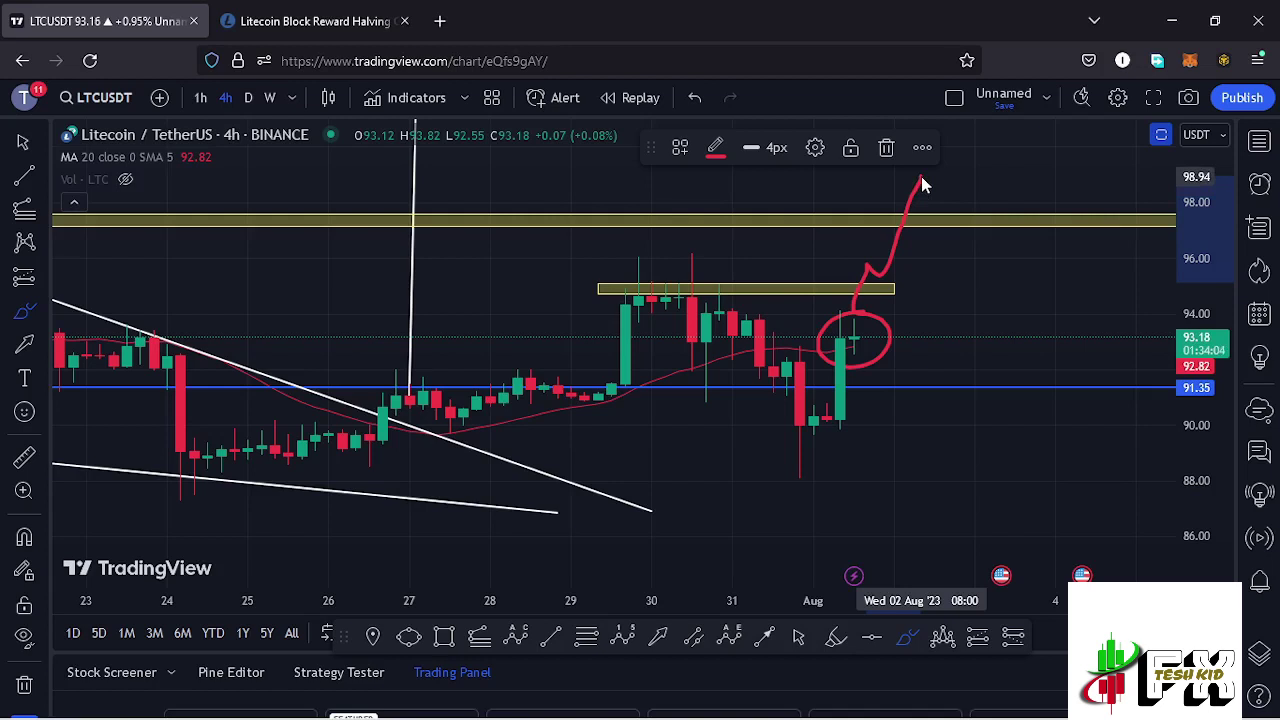
{"action": "mouse_move", "coordinate": [921, 180]}
{"action": "left_mouse_down"}
{"action": "mouse_move", "coordinate": [945, 217]}
{"action": "mouse_move", "coordinate": [981, 152]}
{"action": "left_mouse_up"}
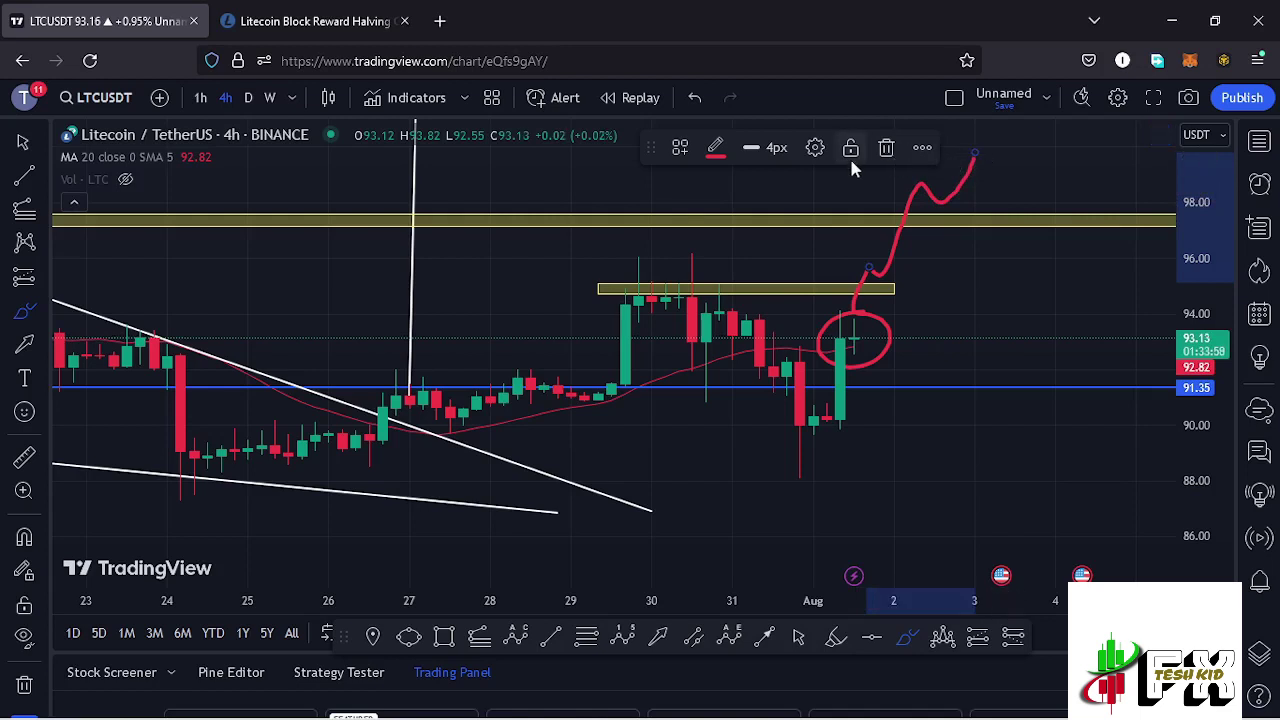
{"action": "left_click", "coordinate": [697, 98]}
{"action": "left_click", "coordinate": [697, 98]}
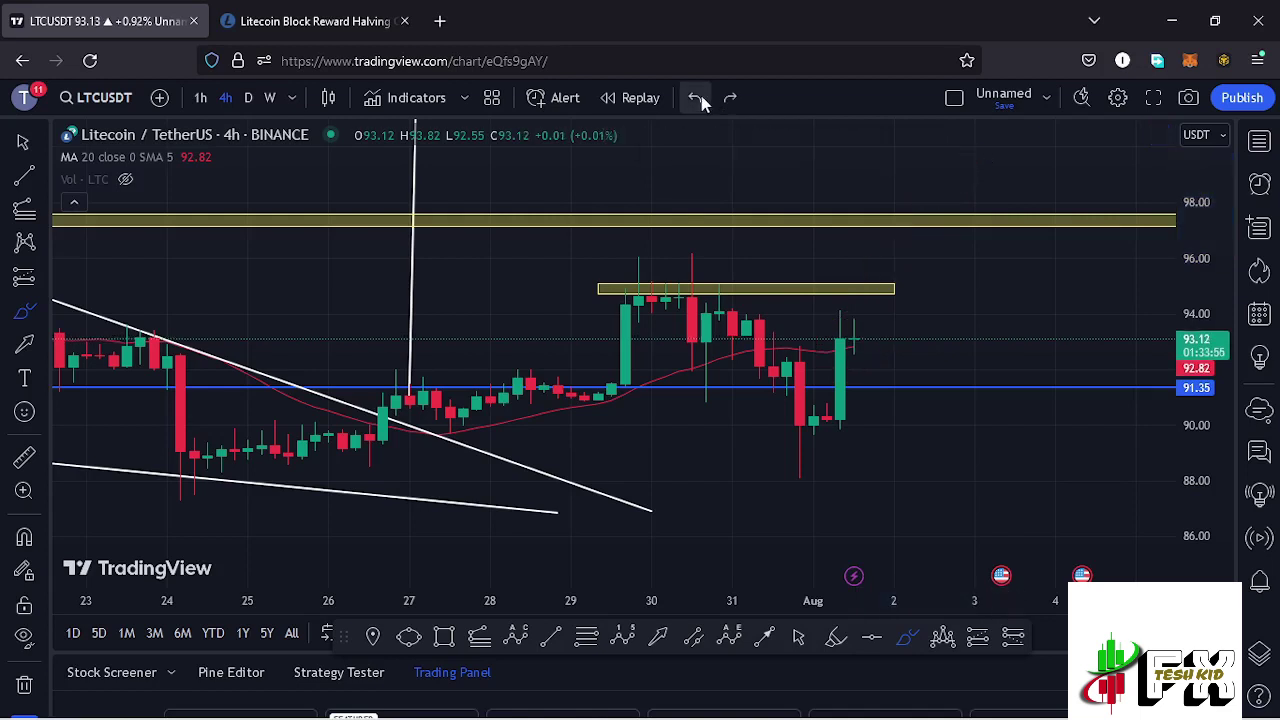
- Compress the price scale and sketch a red loop around the triangle, then undo it
{"action": "scroll", "coordinate": [845, 434], "scroll_direction": "down", "scroll_amount": 5}
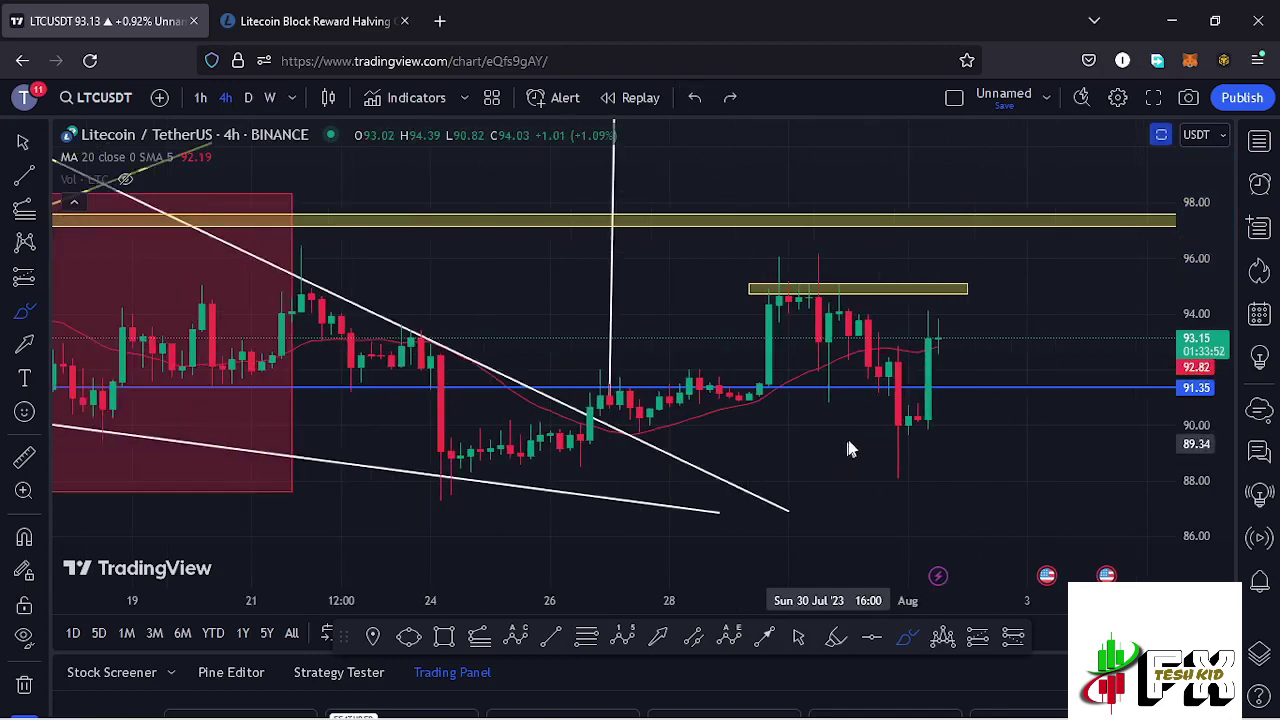
{"action": "scroll", "coordinate": [1040, 392], "scroll_direction": "down", "scroll_amount": 2}
{"action": "left_click_drag", "start_coordinate": [1196, 276], "coordinate": [872, 478]}
{"action": "scroll", "coordinate": [872, 478], "scroll_direction": "down", "scroll_amount": 2}
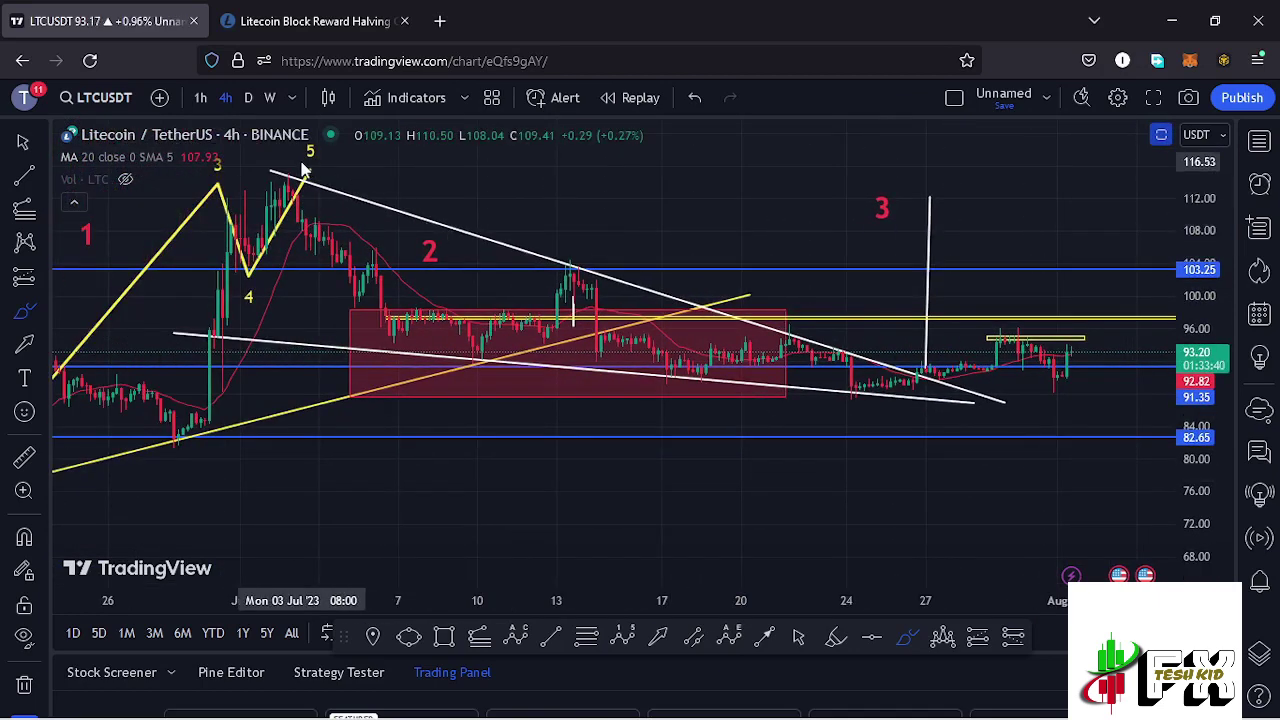
{"action": "mouse_move", "coordinate": [301, 162]}
{"action": "left_mouse_down"}
{"action": "mouse_move", "coordinate": [968, 362]}
{"action": "mouse_move", "coordinate": [365, 376]}
{"action": "mouse_move", "coordinate": [543, 263]}
{"action": "mouse_move", "coordinate": [600, 352]}
{"action": "mouse_move", "coordinate": [657, 305]}
{"action": "mouse_move", "coordinate": [809, 349]}
{"action": "mouse_move", "coordinate": [863, 400]}
{"action": "mouse_move", "coordinate": [915, 370]}
{"action": "mouse_move", "coordinate": [1040, 340]}
{"action": "mouse_move", "coordinate": [1068, 312]}
{"action": "left_mouse_up"}
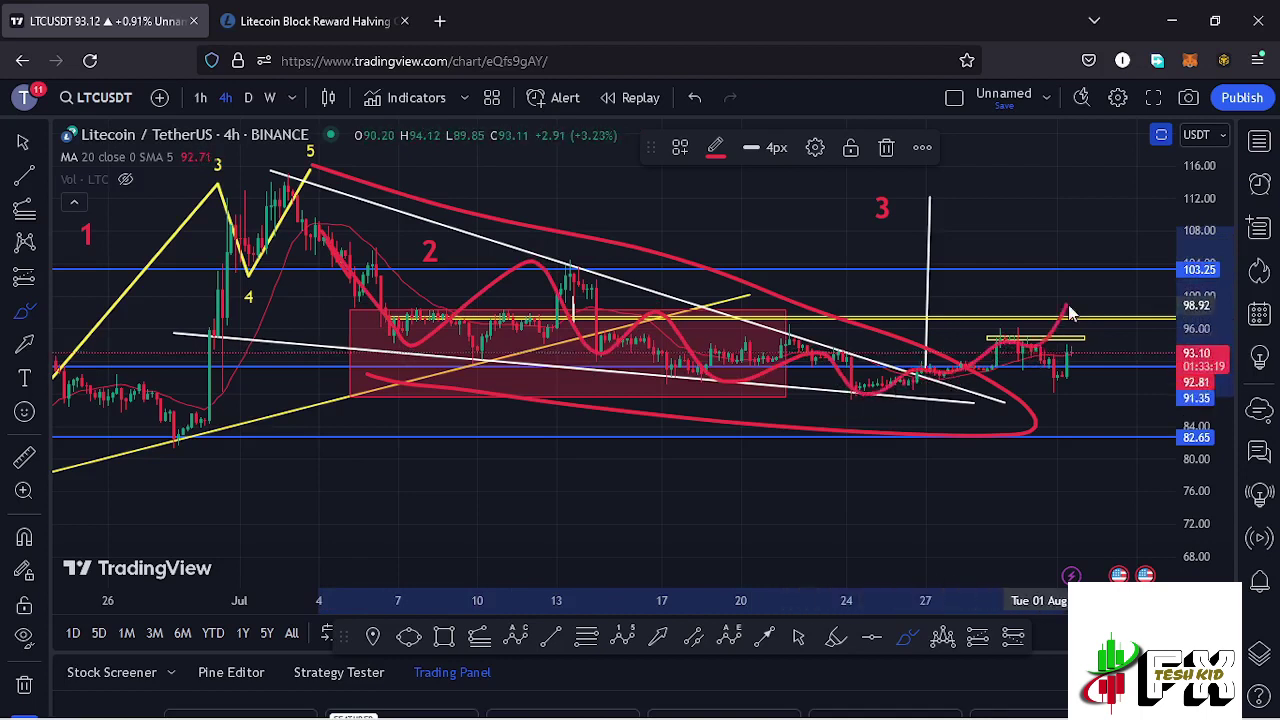
{"action": "left_click", "coordinate": [696, 100]}
{"action": "left_click", "coordinate": [696, 100]}
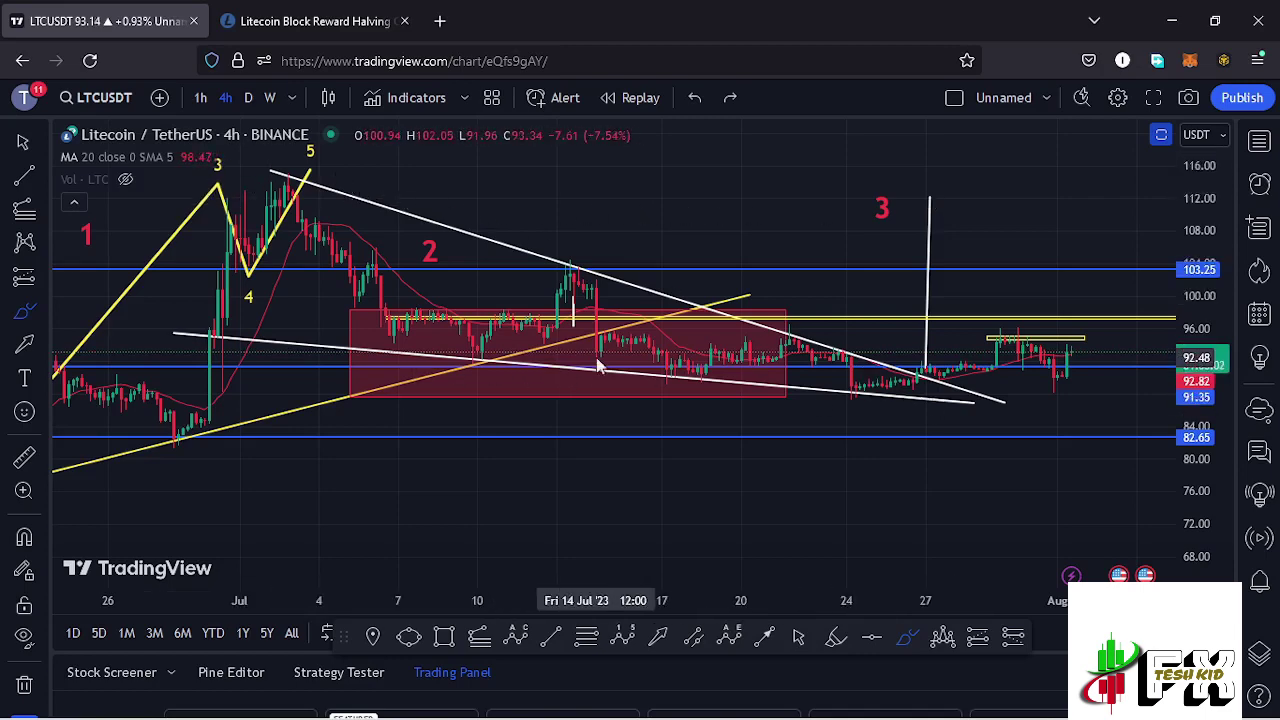
- Rescale for lower prices and try red sketches around the blue dot and wave 1, removing them
{"action": "scroll", "coordinate": [617, 371], "scroll_direction": "down", "scroll_amount": 3}
{"action": "scroll", "coordinate": [617, 371], "scroll_direction": "down", "scroll_amount": 2}
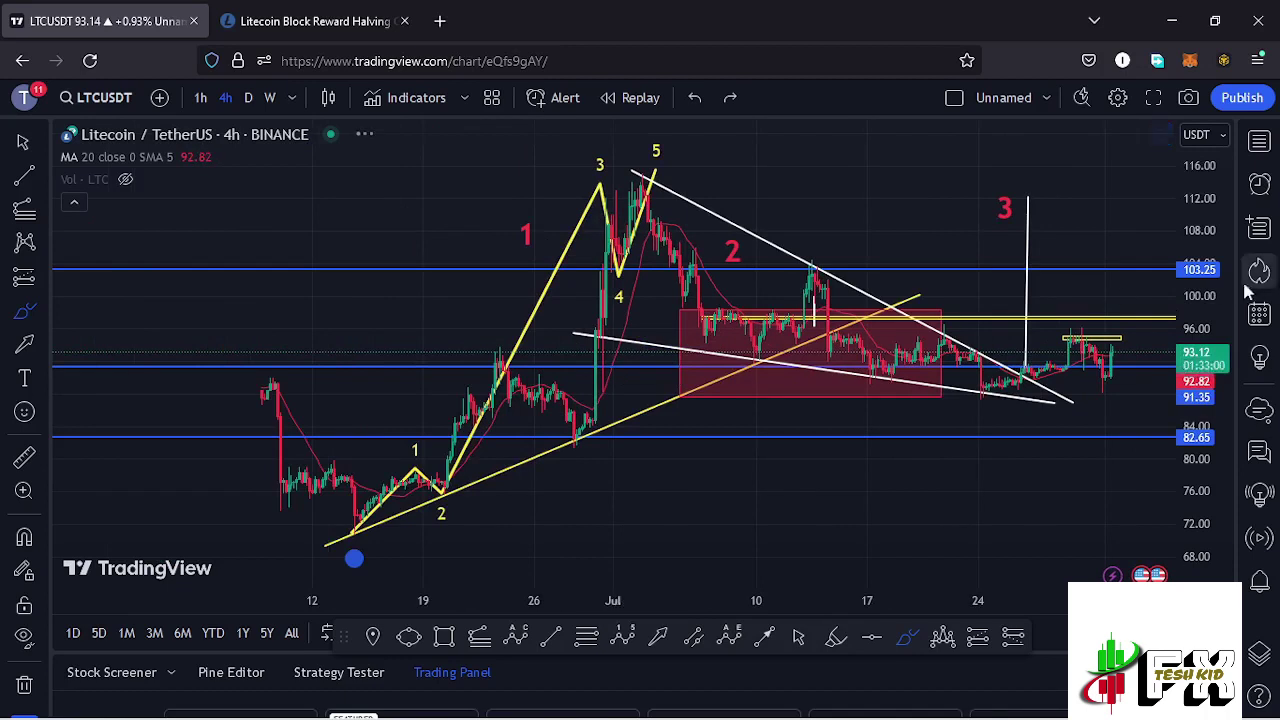
{"action": "left_click_drag", "start_coordinate": [1206, 268], "coordinate": [850, 400]}
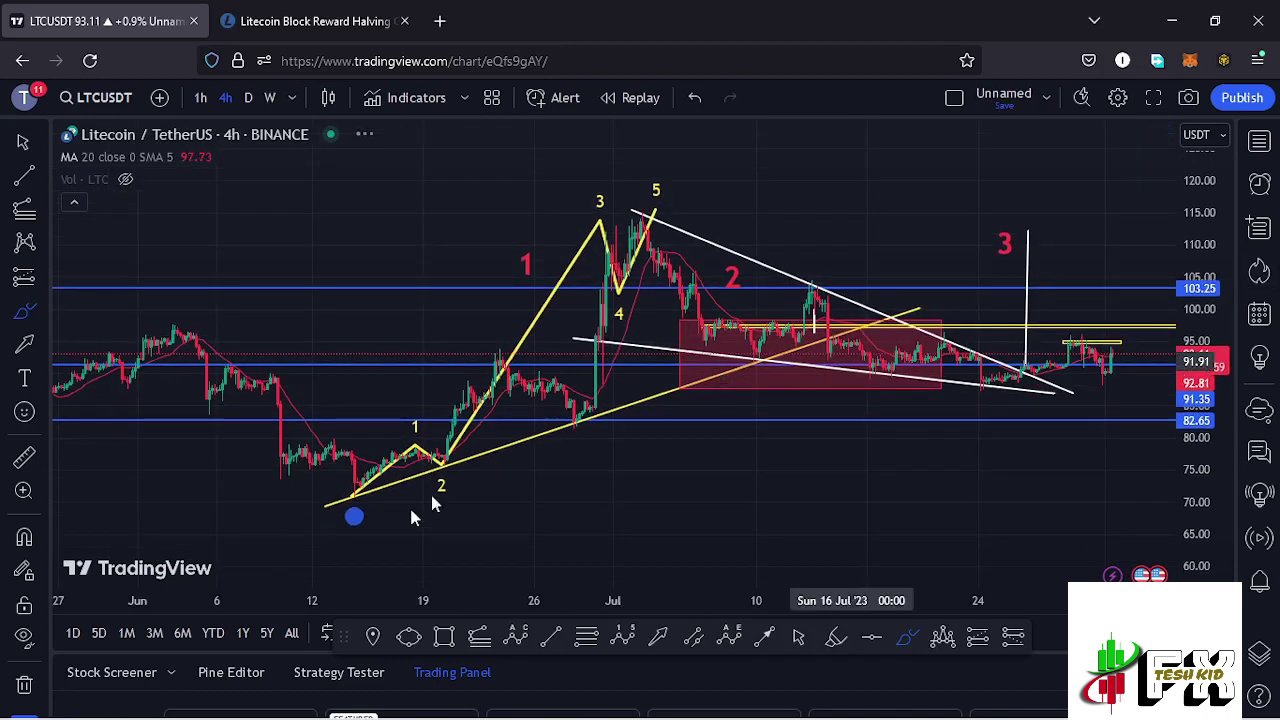
{"action": "mouse_move", "coordinate": [373, 487]}
{"action": "left_mouse_down"}
{"action": "mouse_move", "coordinate": [352, 480]}
{"action": "mouse_move", "coordinate": [326, 506]}
{"action": "mouse_move", "coordinate": [369, 527]}
{"action": "mouse_move", "coordinate": [385, 518]}
{"action": "mouse_move", "coordinate": [360, 474]}
{"action": "left_mouse_up"}
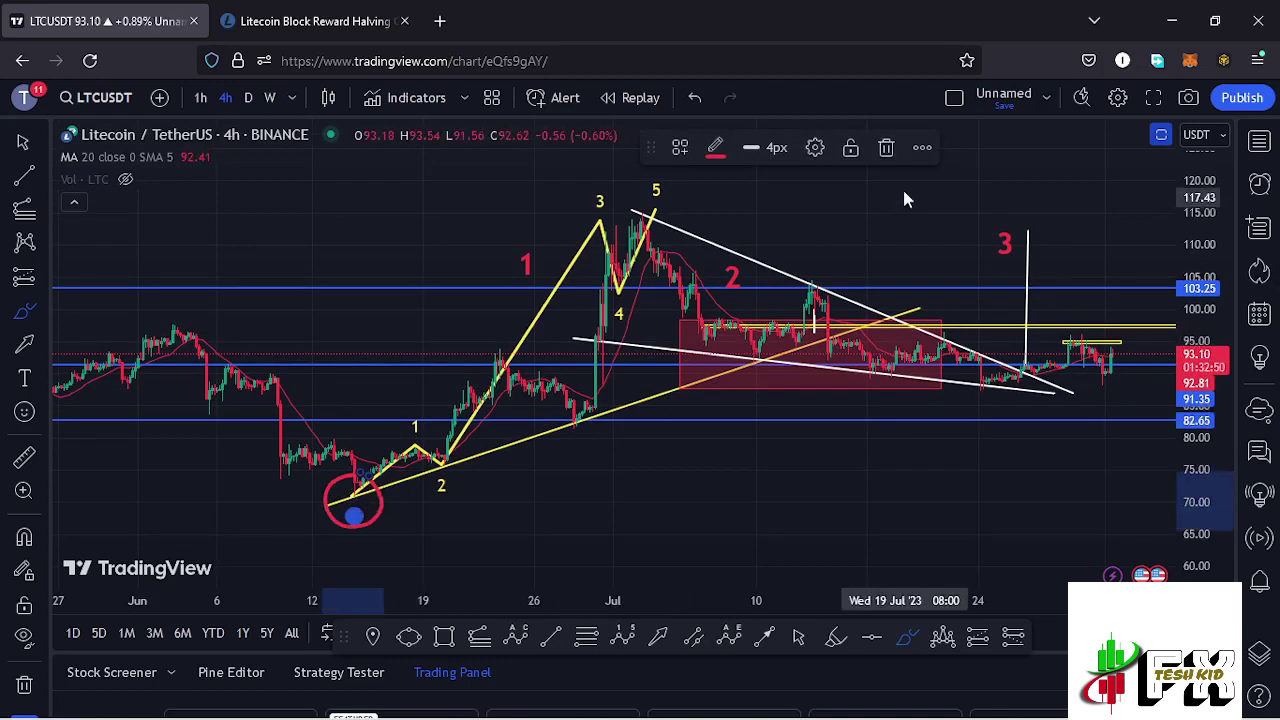
{"action": "left_click", "coordinate": [886, 148]}
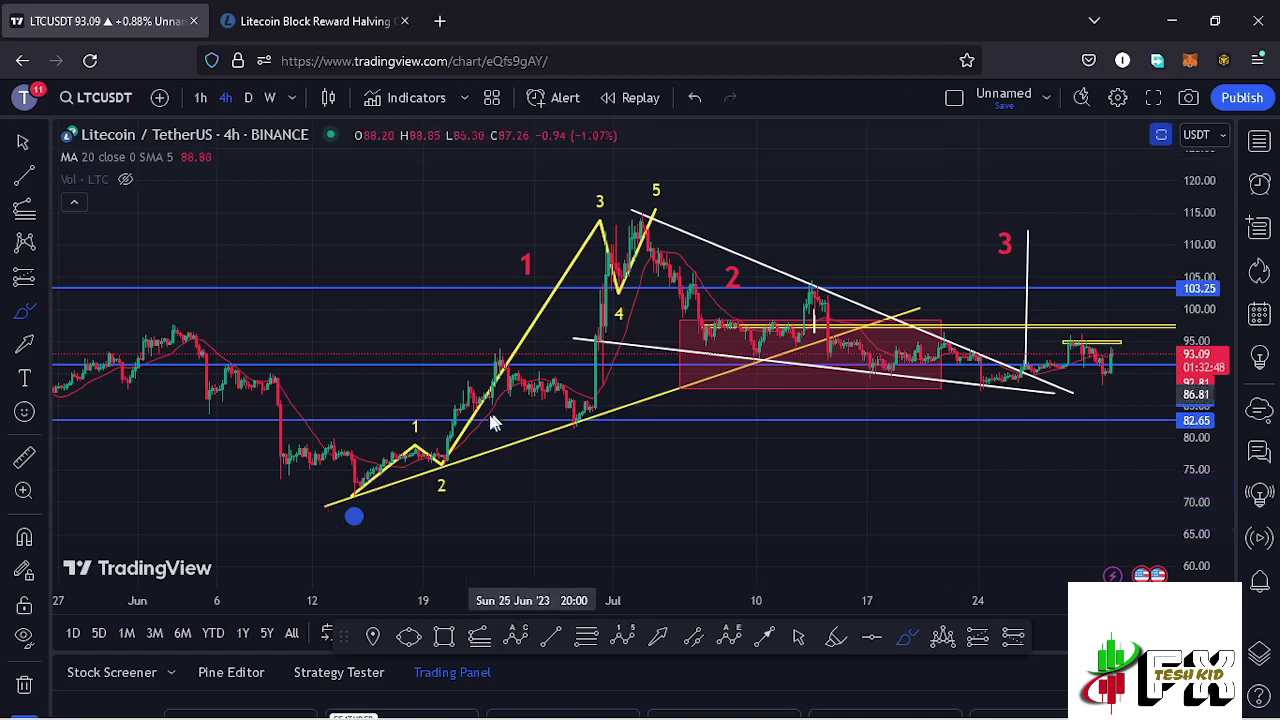
{"action": "mouse_move", "coordinate": [346, 502]}
{"action": "left_mouse_down"}
{"action": "mouse_move", "coordinate": [410, 397]}
{"action": "mouse_move", "coordinate": [462, 432]}
{"action": "mouse_move", "coordinate": [583, 248]}
{"action": "mouse_move", "coordinate": [625, 330]}
{"action": "mouse_move", "coordinate": [685, 205]}
{"action": "left_mouse_up"}
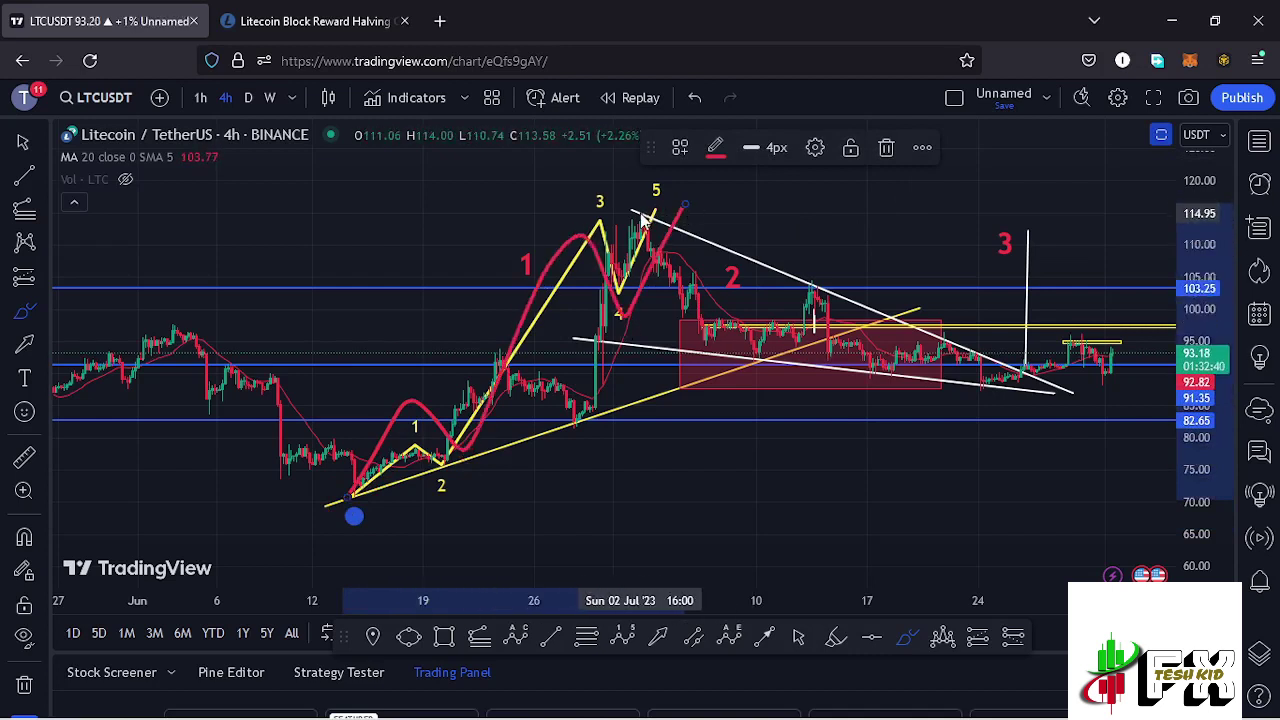
{"action": "left_click_drag", "start_coordinate": [530, 215], "coordinate": [528, 220]}
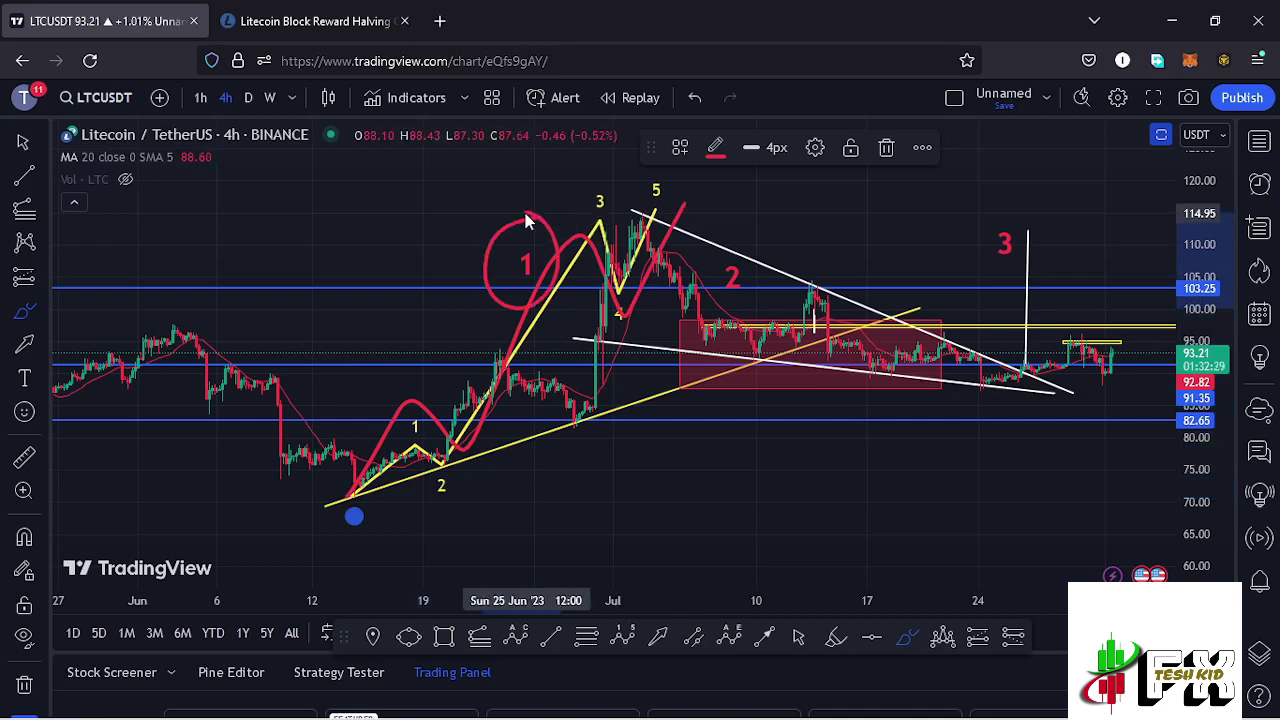
{"action": "left_click", "coordinate": [696, 98]}
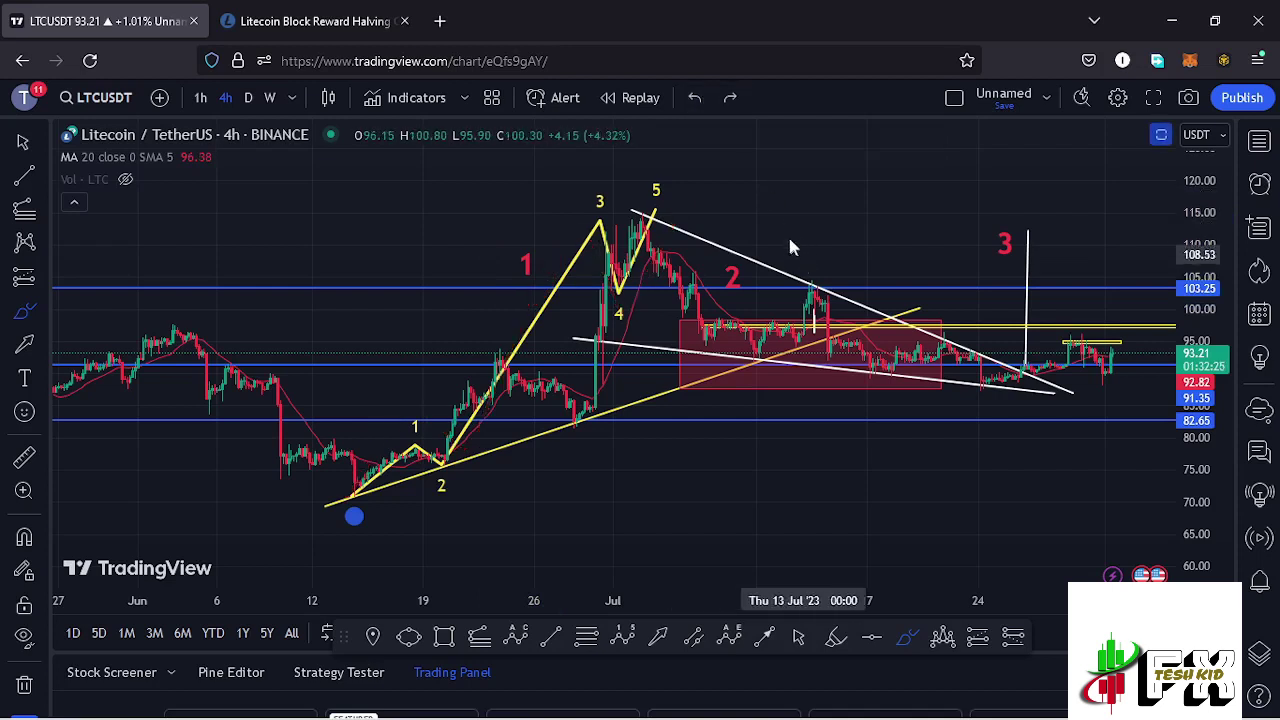
- Circle the wave 2 label and sketch a red wave across the consolidation box, deleting both
{"action": "mouse_move", "coordinate": [748, 228]}
{"action": "left_mouse_down"}
{"action": "mouse_move", "coordinate": [705, 255]}
{"action": "mouse_move", "coordinate": [745, 322]}
{"action": "mouse_move", "coordinate": [795, 290]}
{"action": "mouse_move", "coordinate": [711, 236]}
{"action": "left_mouse_up"}
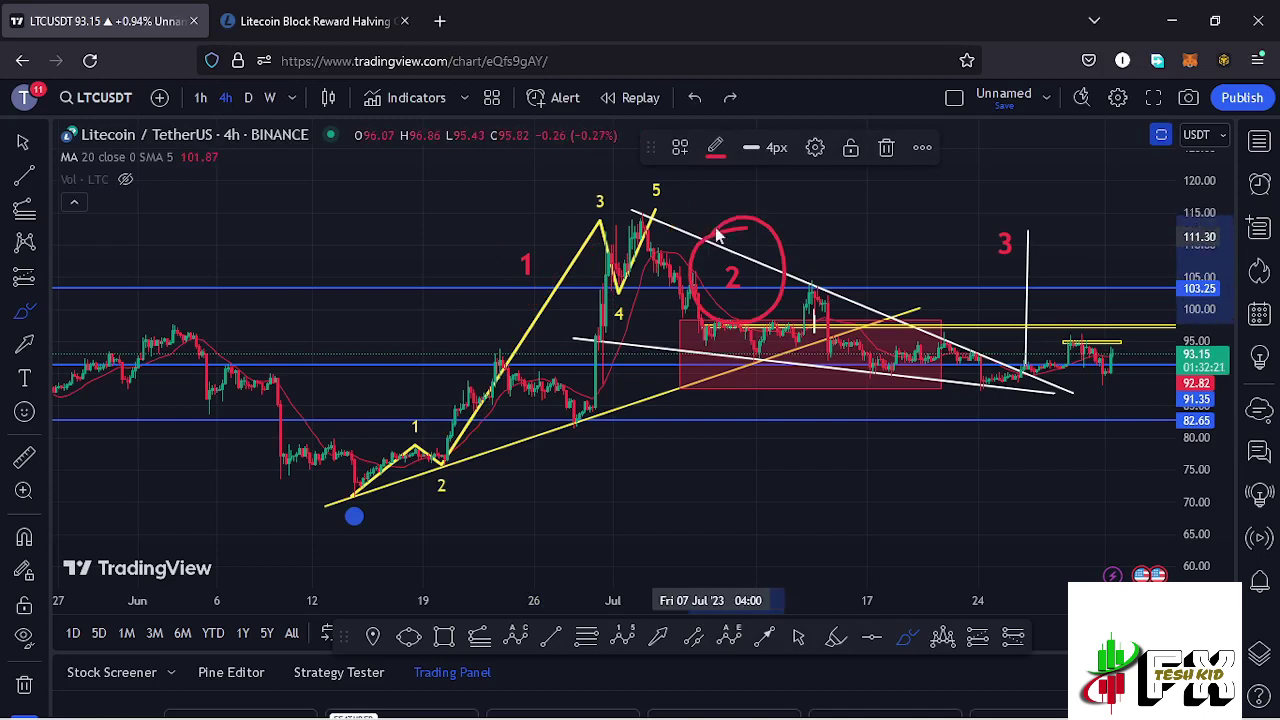
{"action": "left_click", "coordinate": [886, 149]}
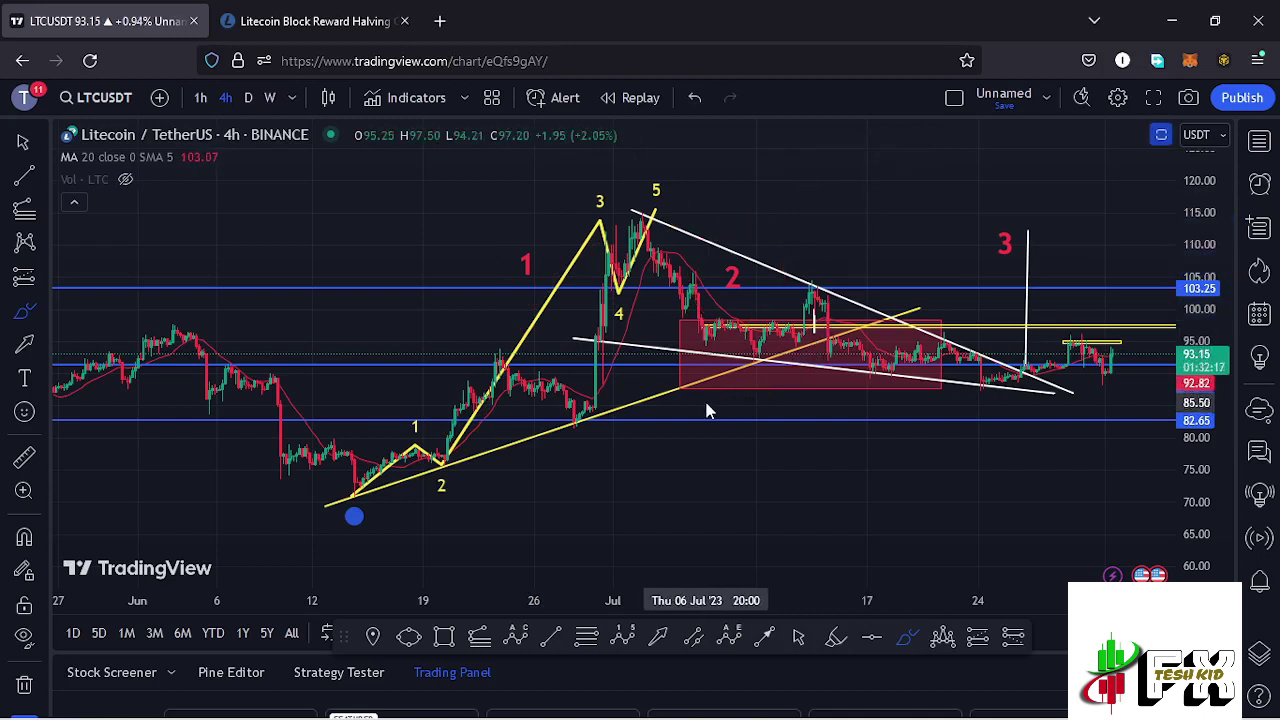
{"action": "mouse_move", "coordinate": [681, 387]}
{"action": "left_mouse_down"}
{"action": "mouse_move", "coordinate": [718, 325]}
{"action": "mouse_move", "coordinate": [750, 323]}
{"action": "left_mouse_up"}
{"action": "mouse_move", "coordinate": [781, 385]}
{"action": "left_mouse_down"}
{"action": "mouse_move", "coordinate": [846, 334]}
{"action": "mouse_move", "coordinate": [902, 385]}
{"action": "mouse_move", "coordinate": [930, 325]}
{"action": "left_mouse_up"}
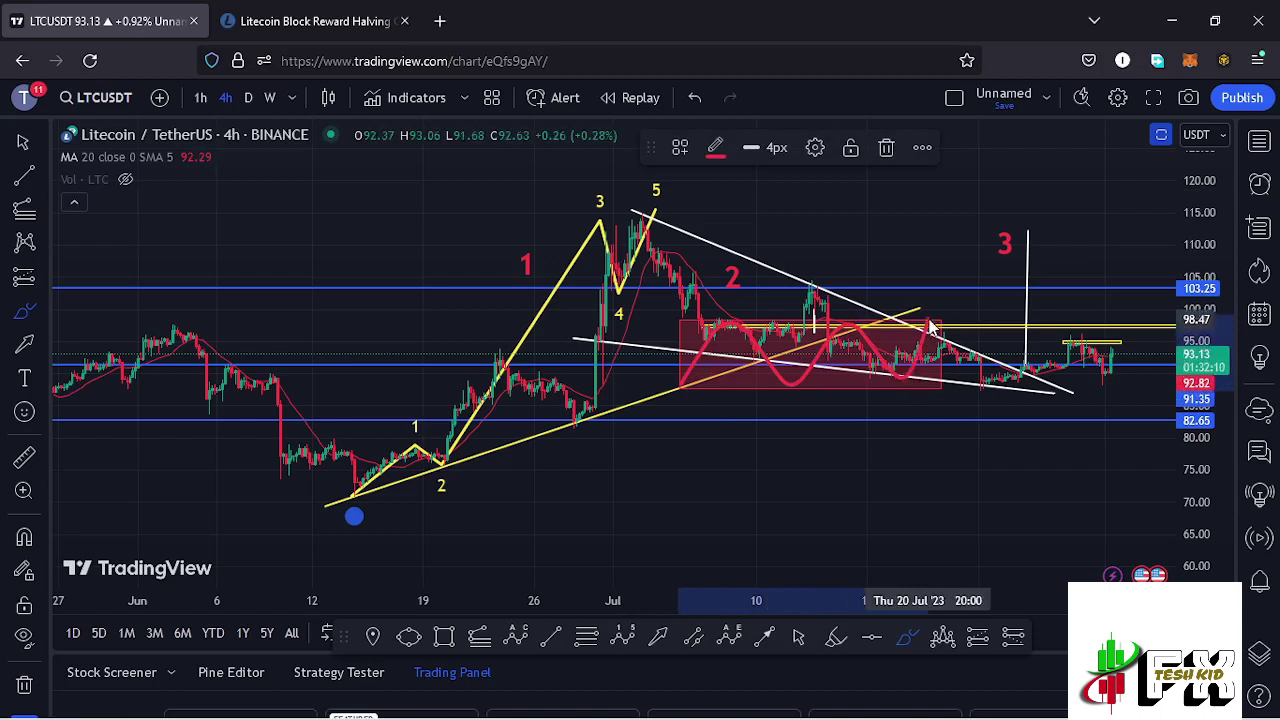
{"action": "left_click", "coordinate": [886, 147]}
- Select the red consolidation box and stretch it further right into late July
{"action": "left_click", "coordinate": [798, 636]}
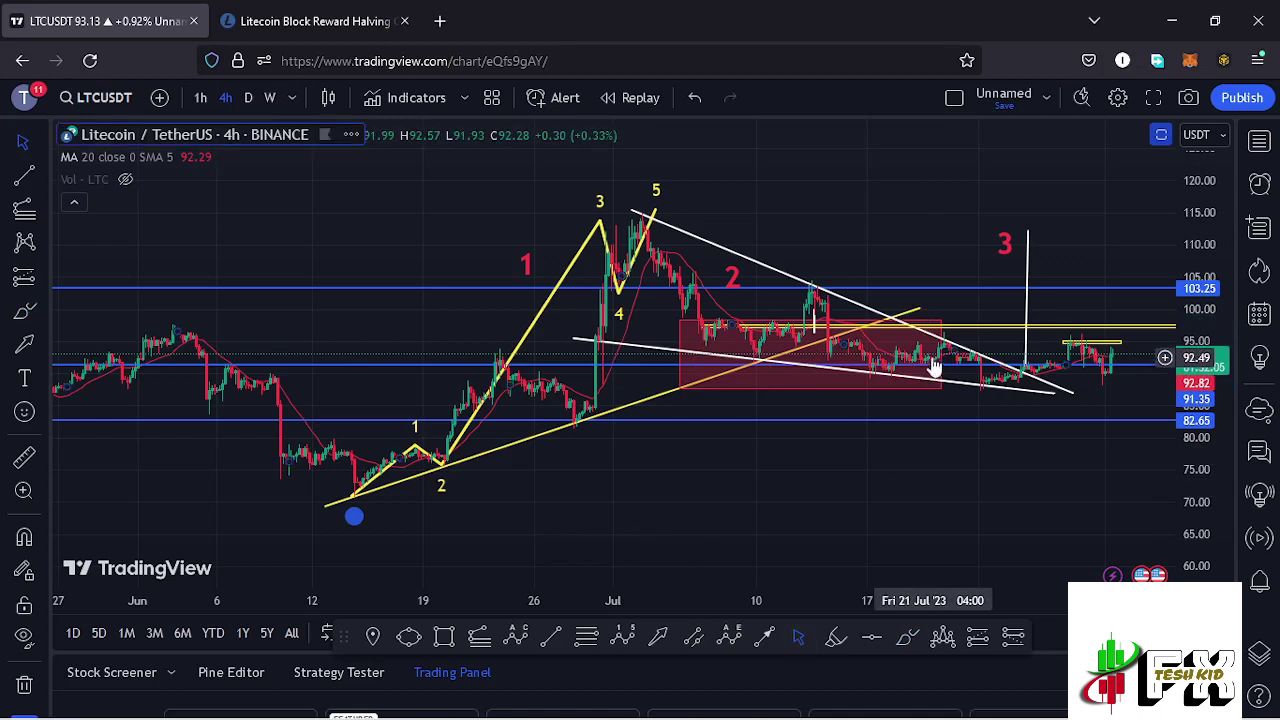
{"action": "left_click", "coordinate": [818, 353]}
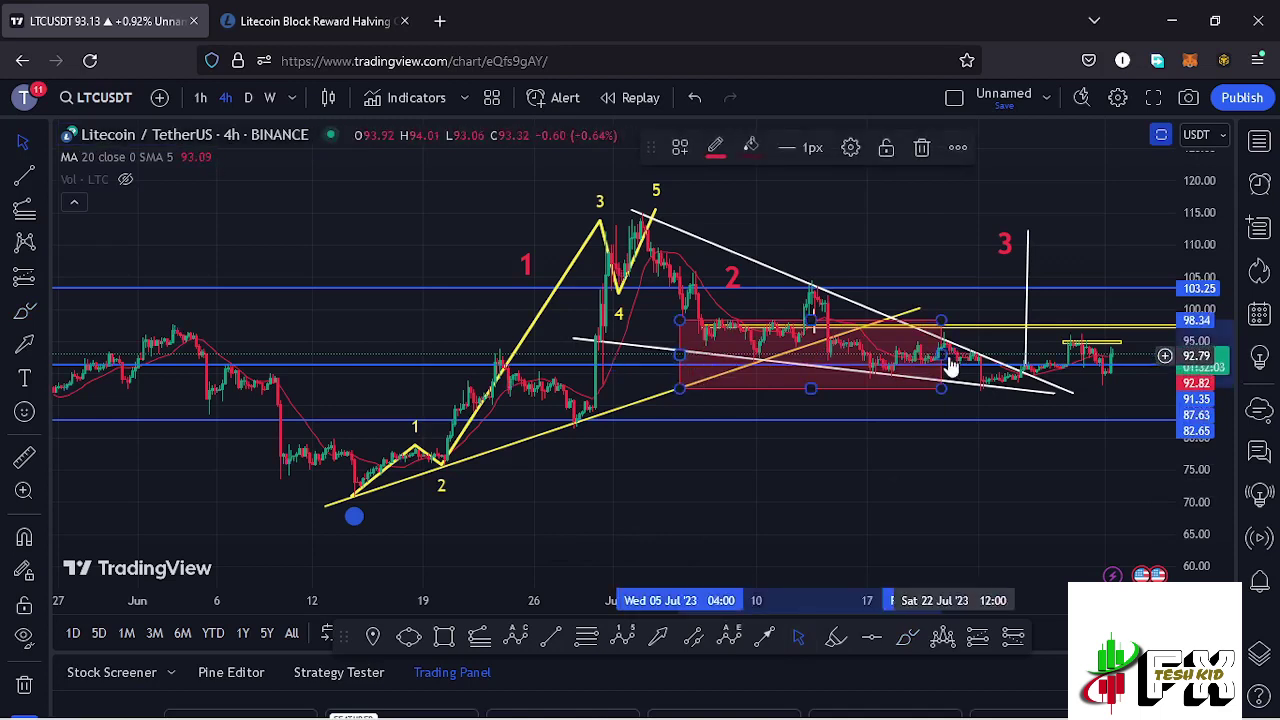
{"action": "left_click_drag", "start_coordinate": [942, 353], "coordinate": [986, 369]}
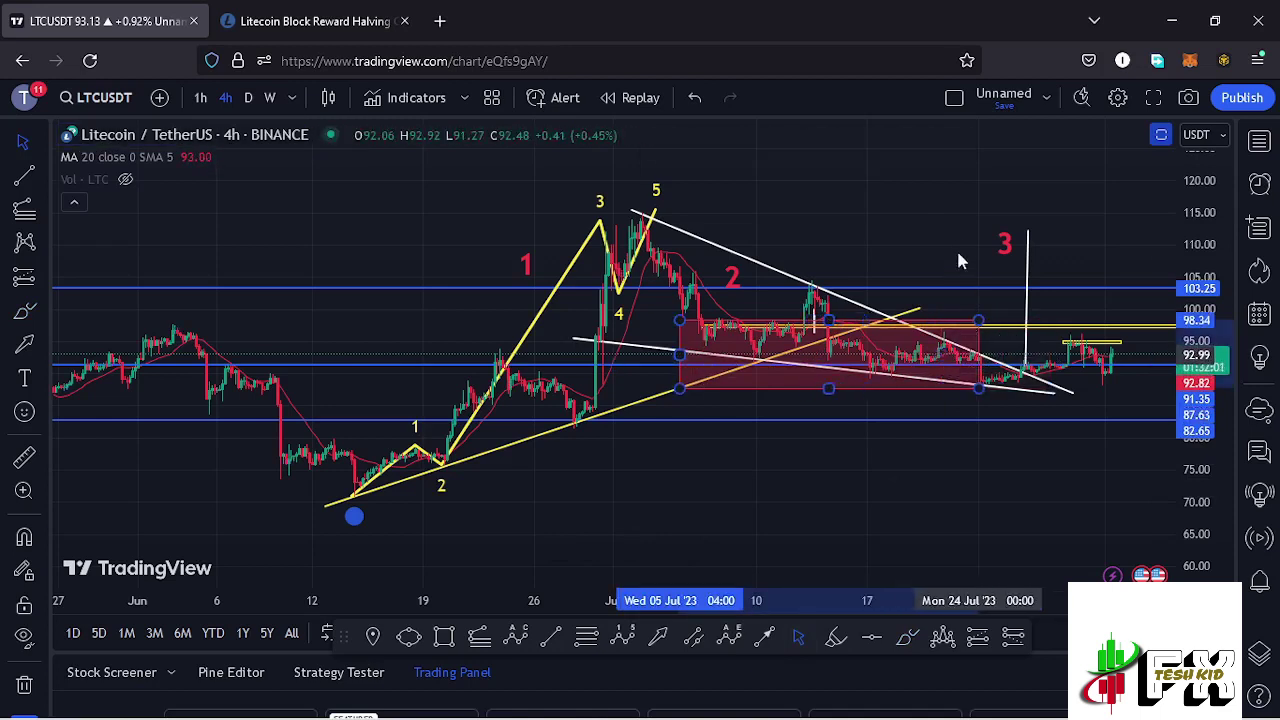
- Draw a Trend-Based Fib Extension from the 70.77 low through the wave-5 peak to 87.10, showing 1.618 at 159.05
{"action": "left_click_drag", "start_coordinate": [1008, 244], "coordinate": [855, 305]}
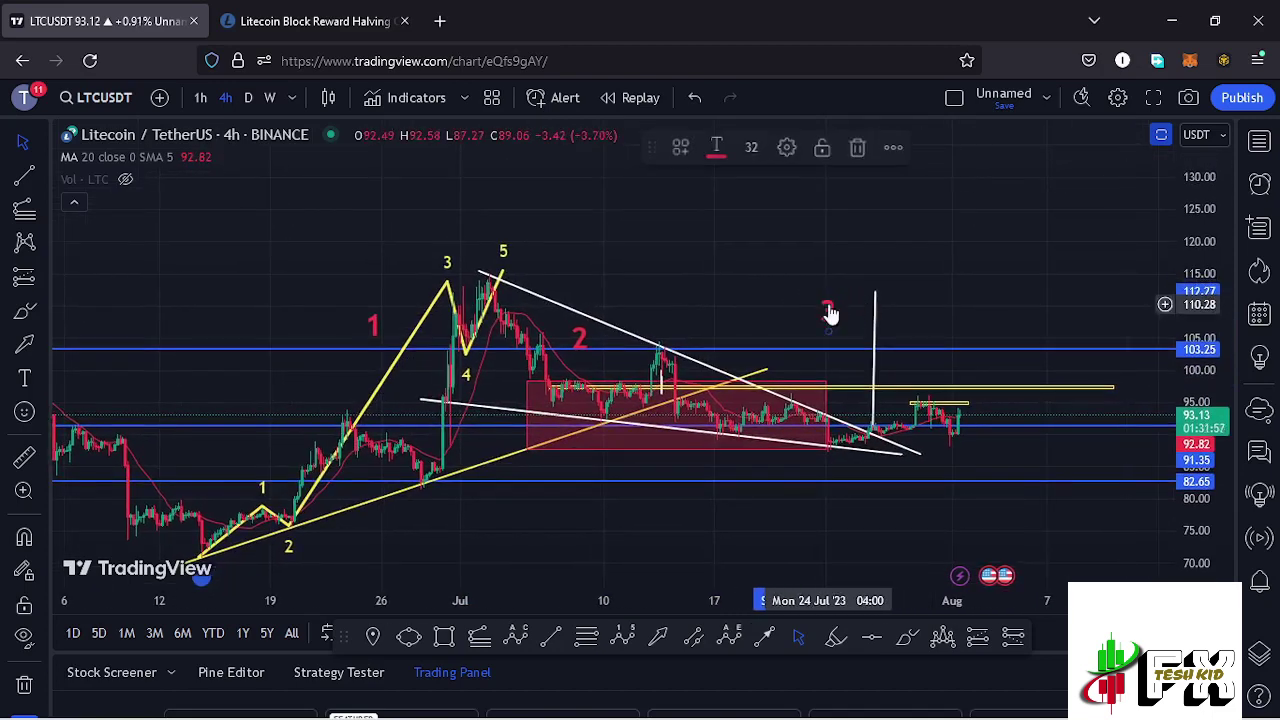
{"action": "left_click", "coordinate": [831, 307]}
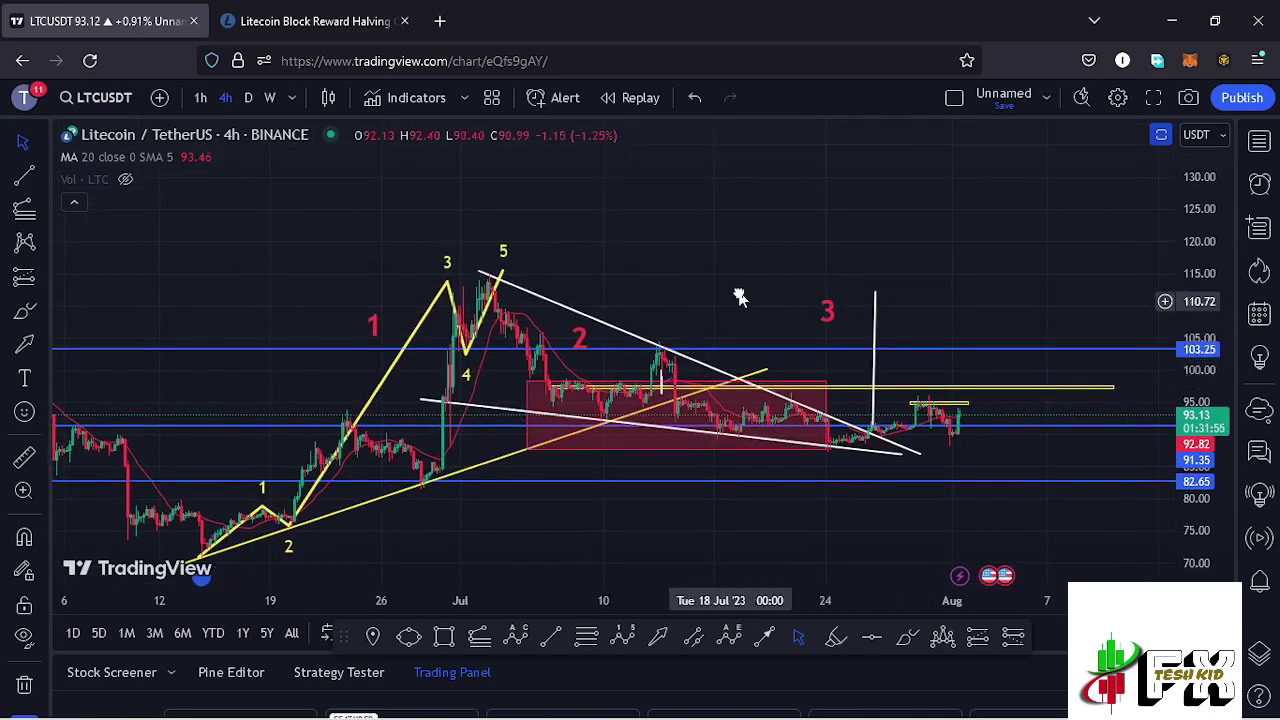
{"action": "left_click_drag", "start_coordinate": [737, 294], "coordinate": [747, 283]}
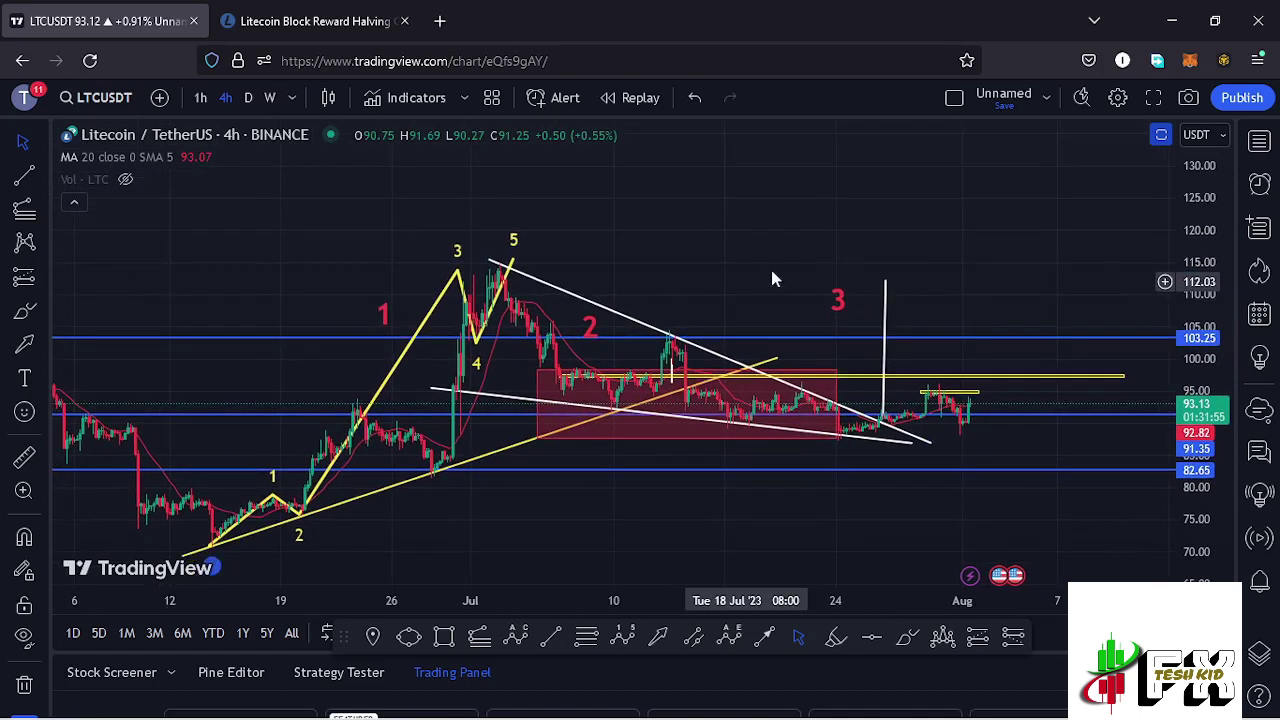
{"action": "left_click", "coordinate": [481, 638]}
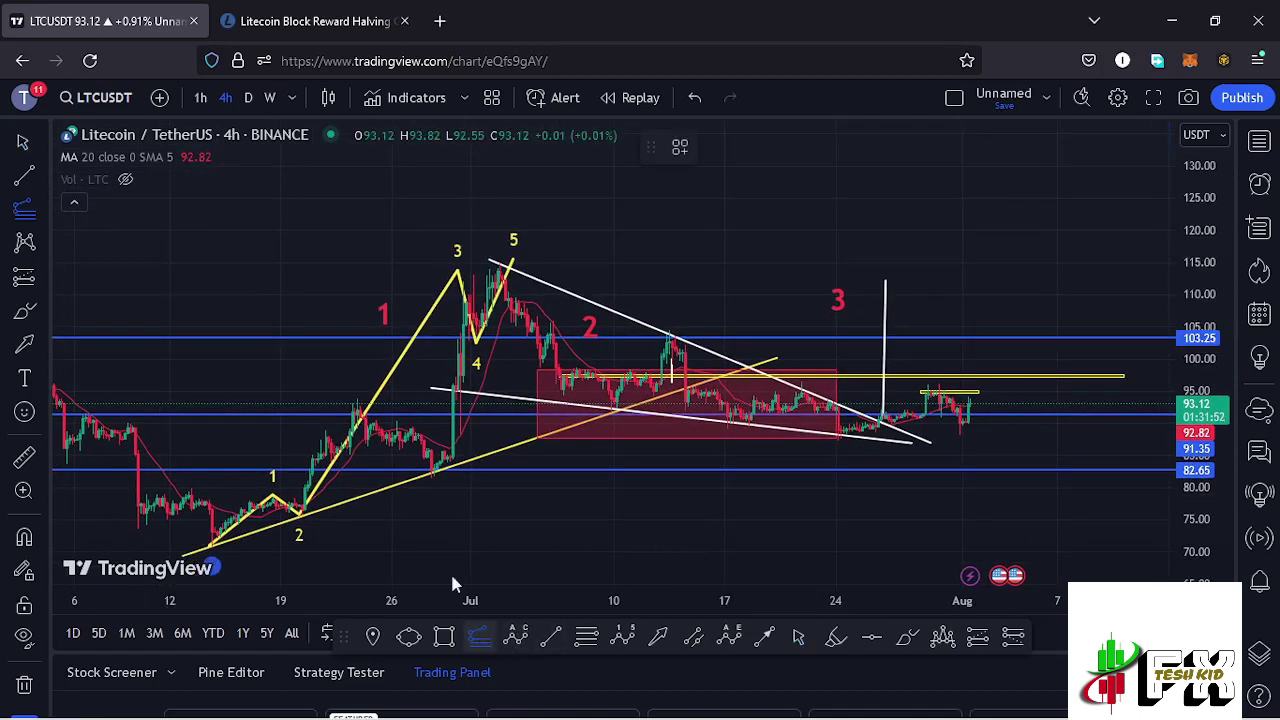
{"action": "left_click", "coordinate": [212, 547]}
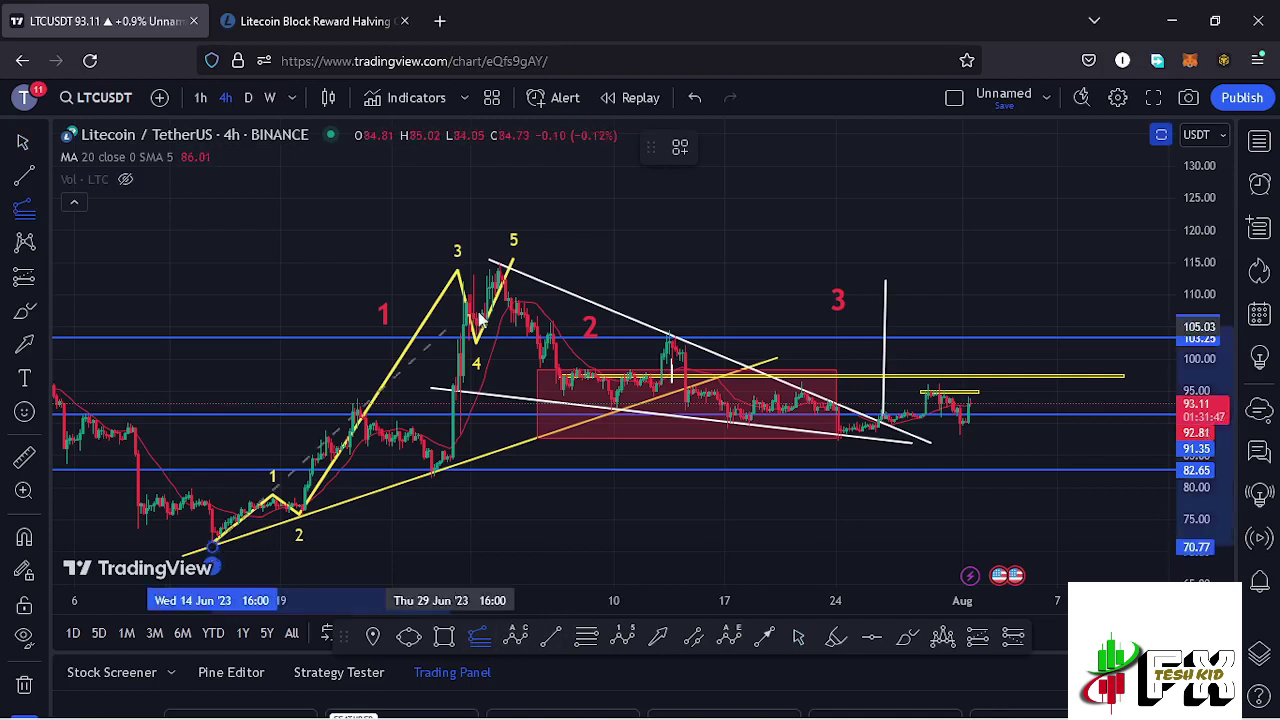
{"action": "left_click", "coordinate": [500, 262]}
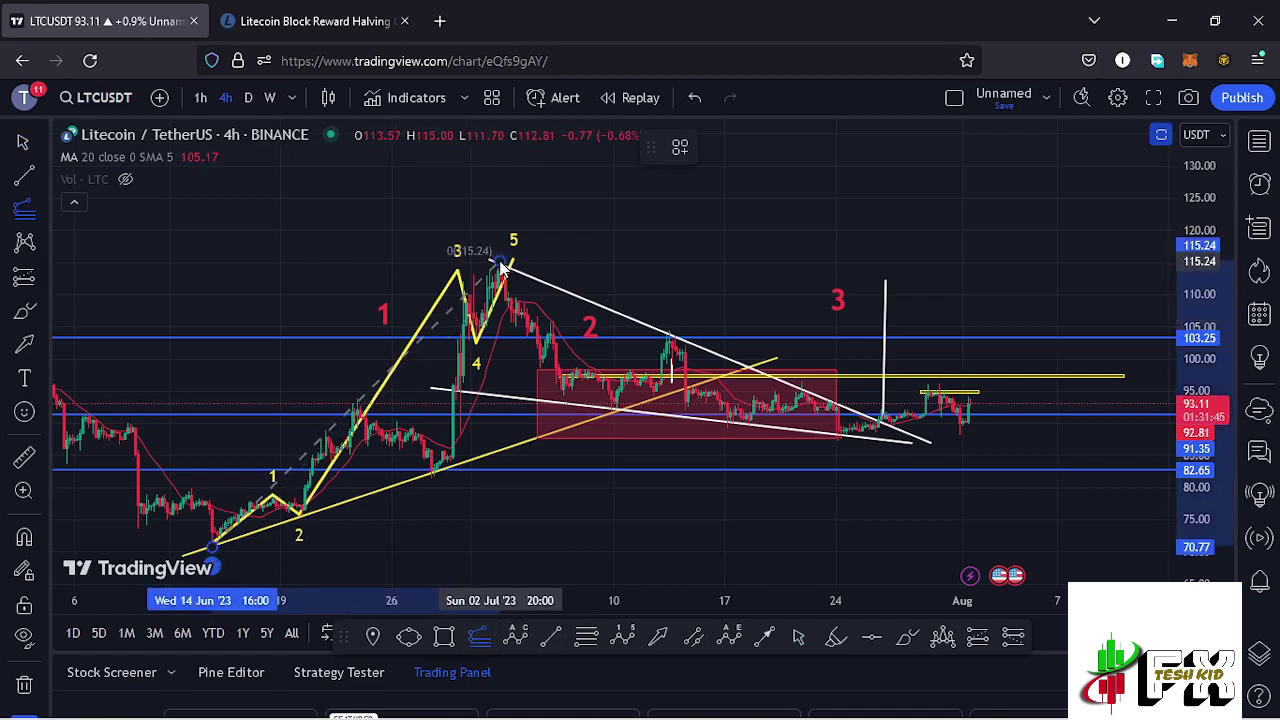
{"action": "left_click", "coordinate": [1082, 443]}
{"action": "left_click", "coordinate": [1134, 266]}
{"action": "left_click_drag", "start_coordinate": [1134, 266], "coordinate": [1204, 288]}
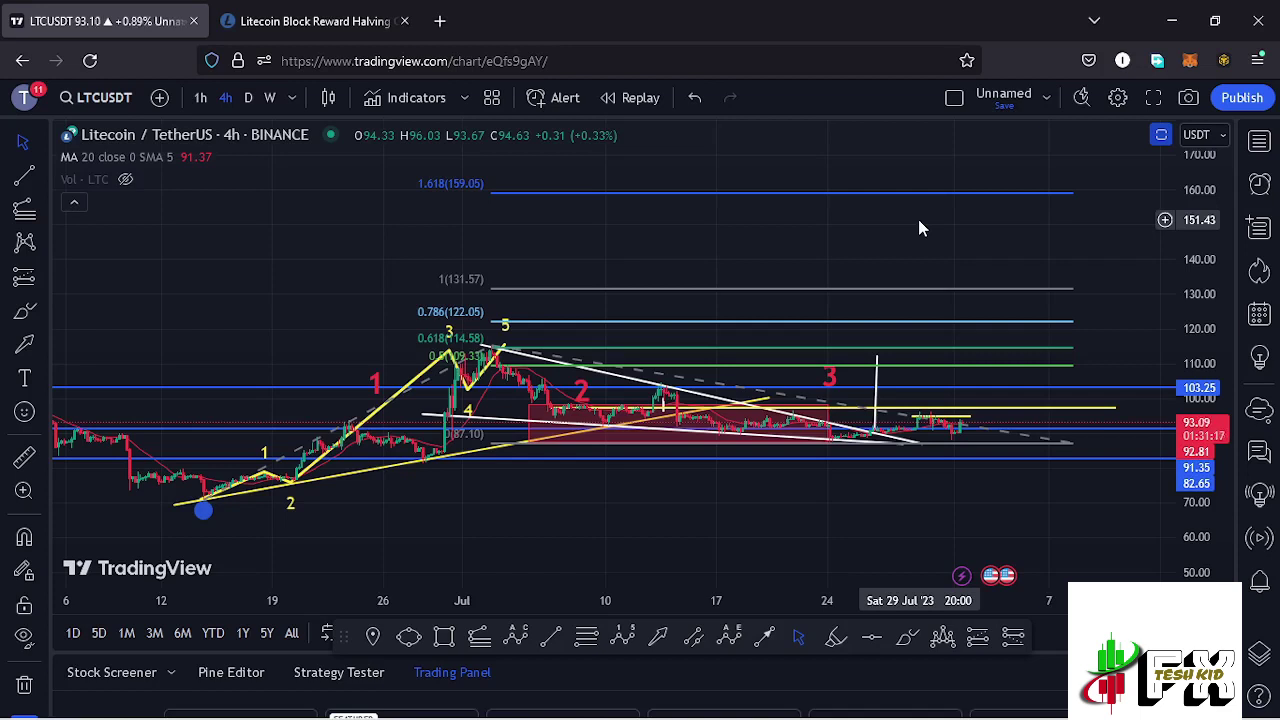
{"action": "left_click", "coordinate": [1072, 441]}
- Delete the Fibonacci levels and zoom in on the late-July candles below the yellow resistance near 95
{"action": "left_click", "coordinate": [886, 148]}
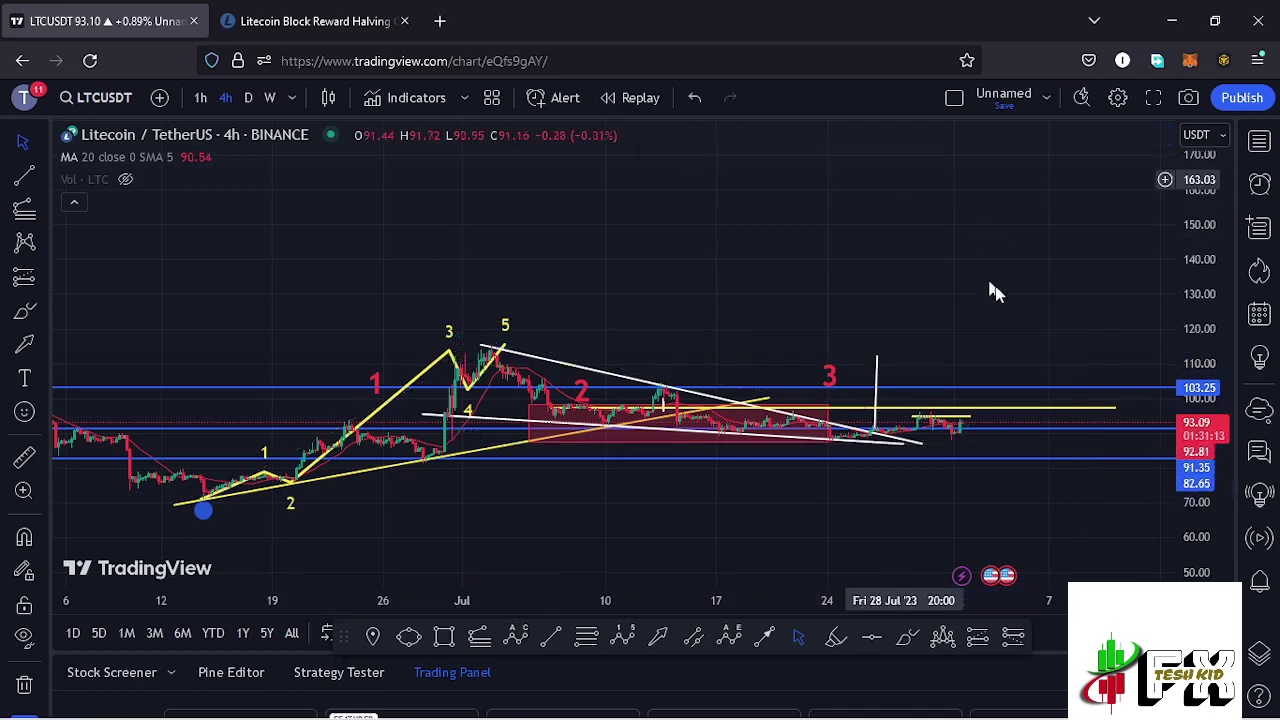
{"action": "left_click_drag", "start_coordinate": [1031, 345], "coordinate": [1001, 245]}
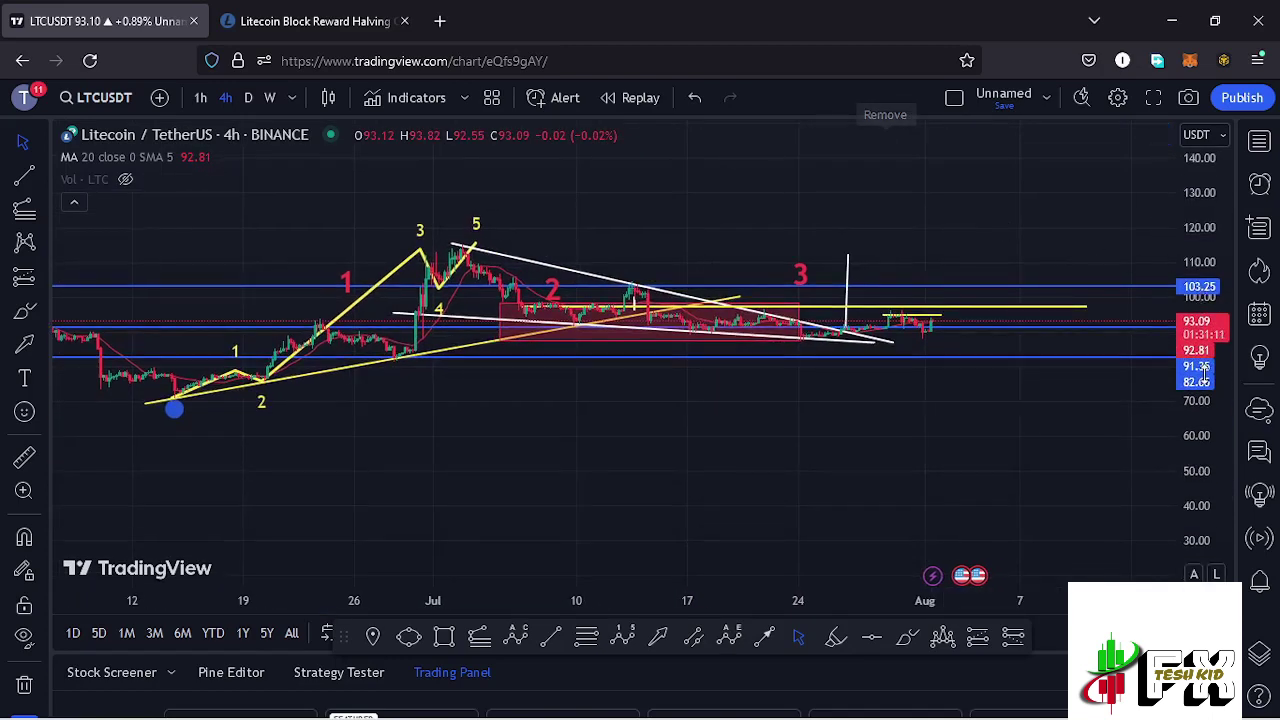
{"action": "scroll", "coordinate": [1205, 370], "scroll_direction": "up", "scroll_amount": 5}
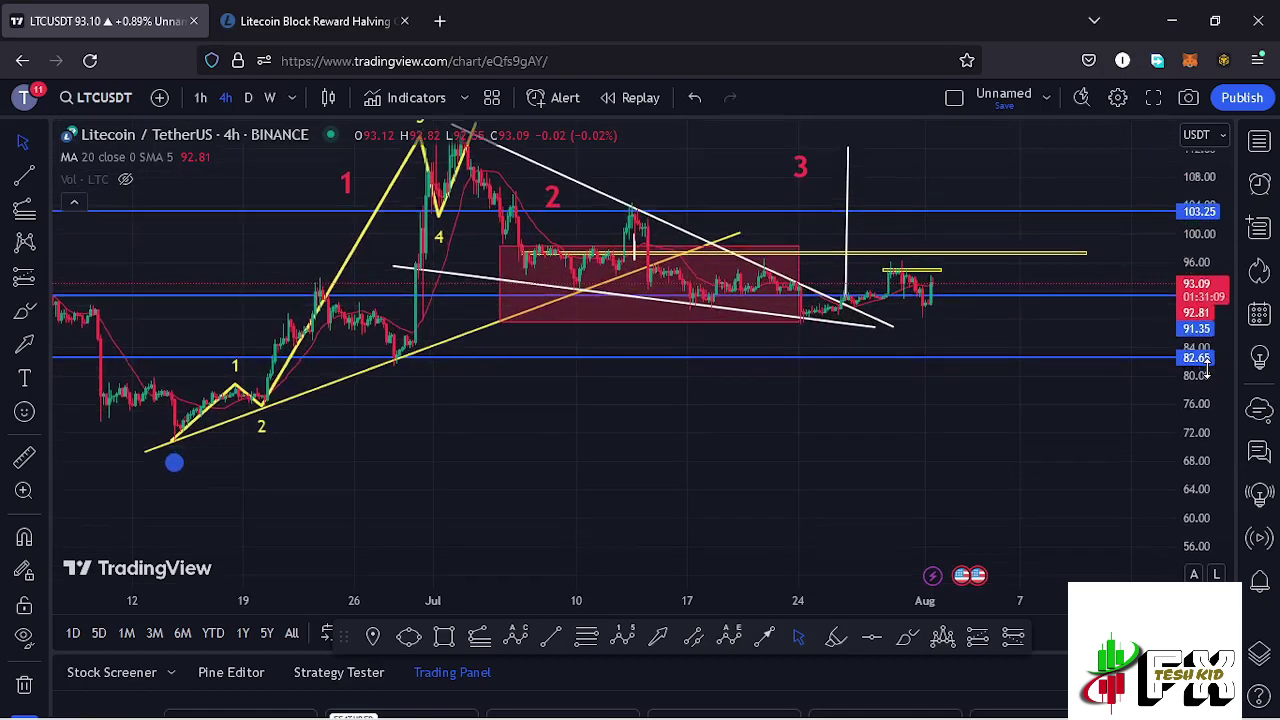
{"action": "scroll", "coordinate": [1120, 380], "scroll_direction": "up", "scroll_amount": 5}
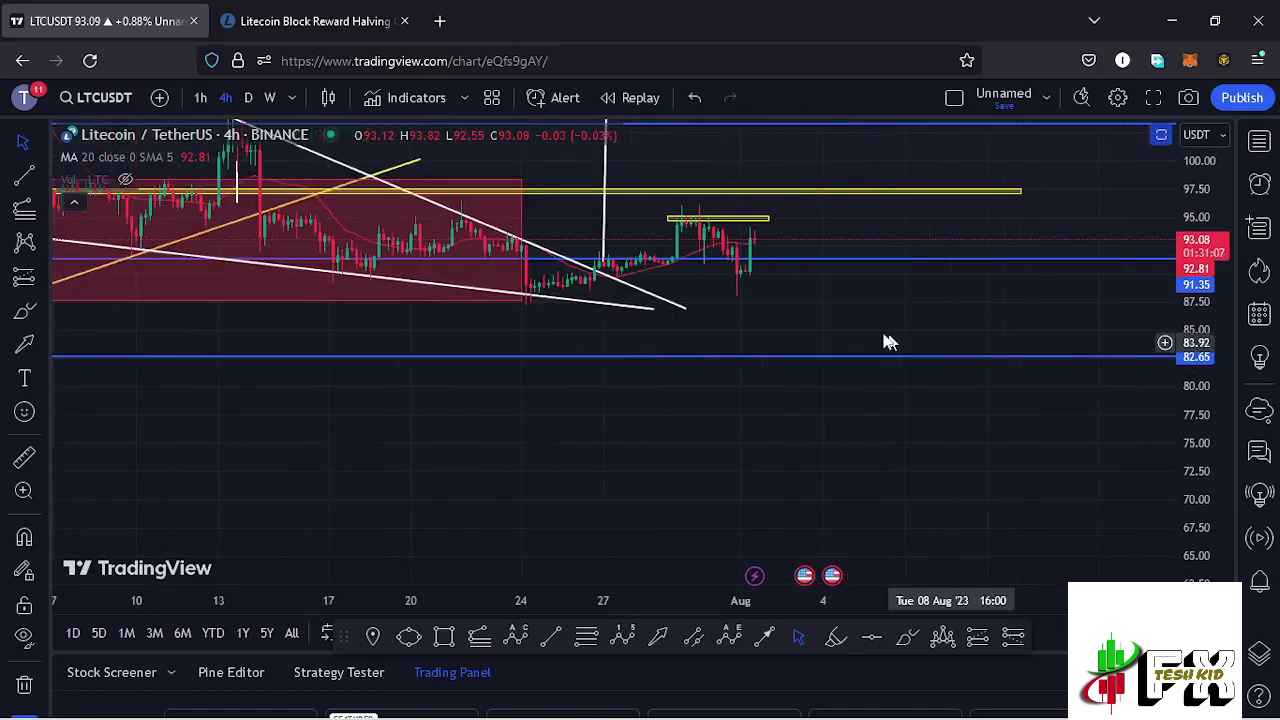
{"action": "scroll", "coordinate": [1004, 356], "scroll_direction": "up", "scroll_amount": 4}
{"action": "scroll", "coordinate": [985, 360], "scroll_direction": "down", "scroll_amount": 3}
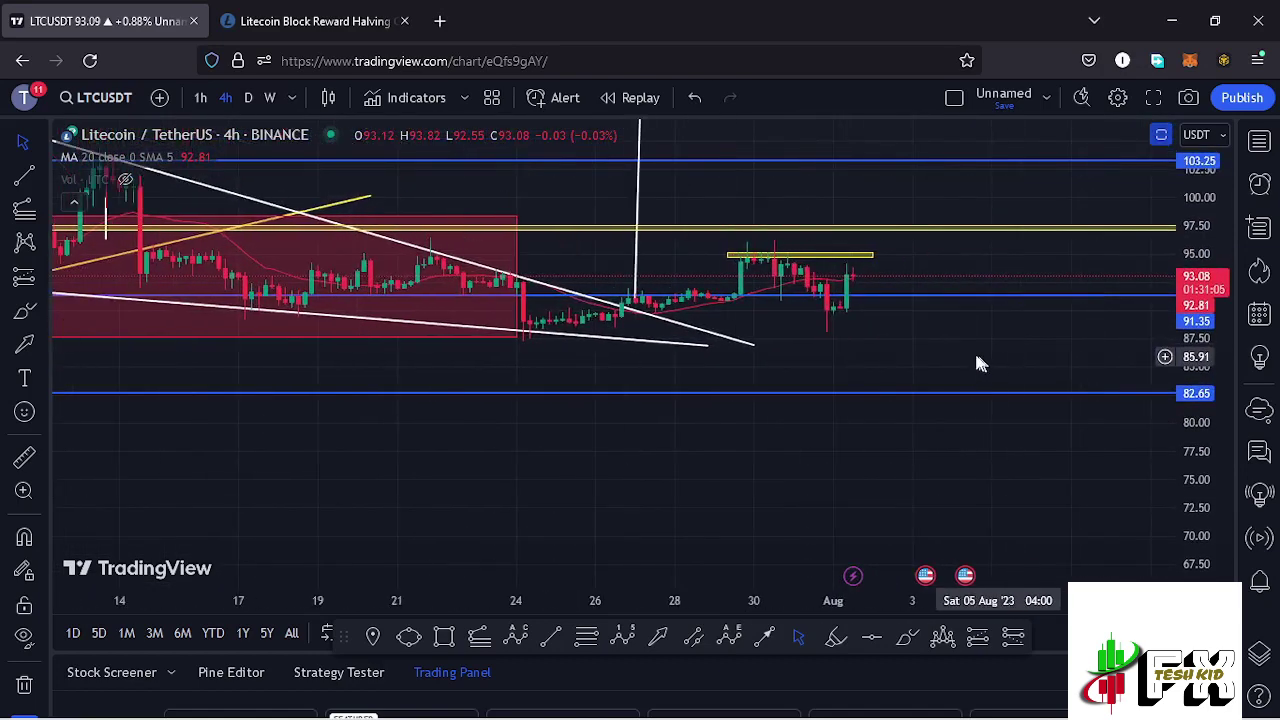
{"action": "left_click_drag", "start_coordinate": [993, 339], "coordinate": [951, 347]}
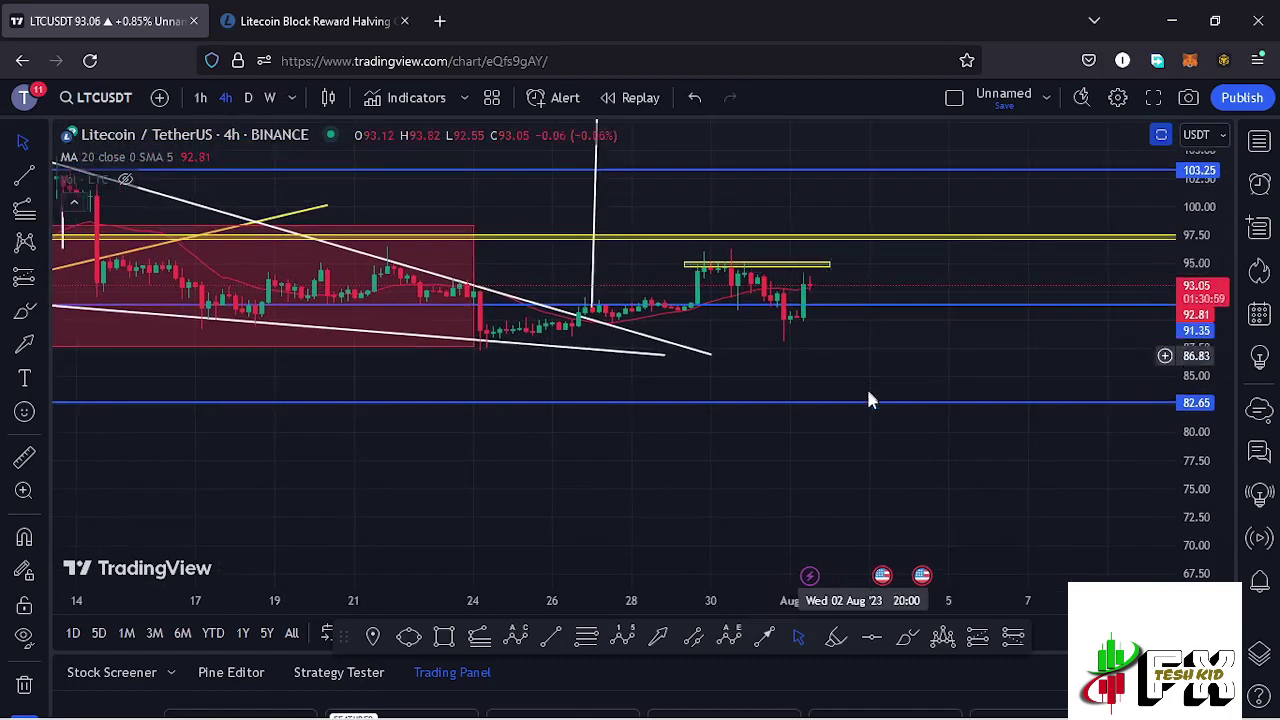
{"action": "left_click", "coordinate": [910, 642]}
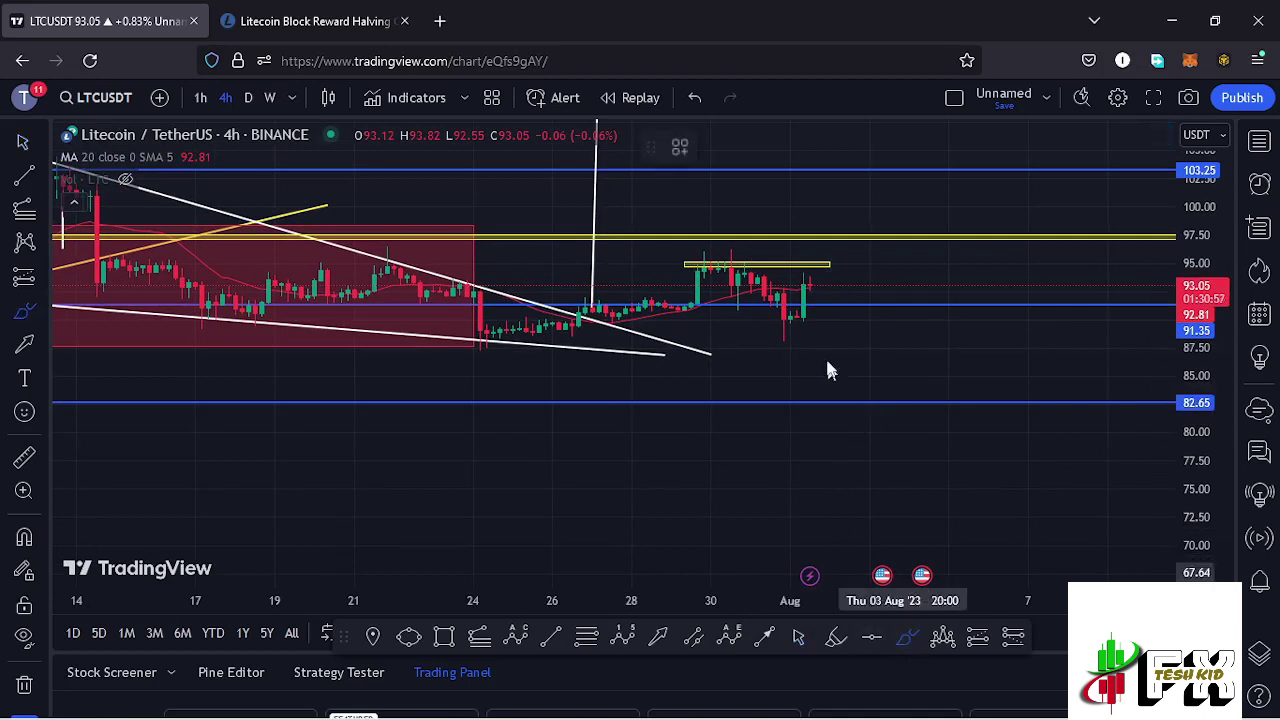
{"action": "mouse_move", "coordinate": [805, 290]}
{"action": "left_mouse_down"}
{"action": "mouse_move", "coordinate": [813, 268]}
{"action": "mouse_move", "coordinate": [836, 328]}
{"action": "left_mouse_up"}
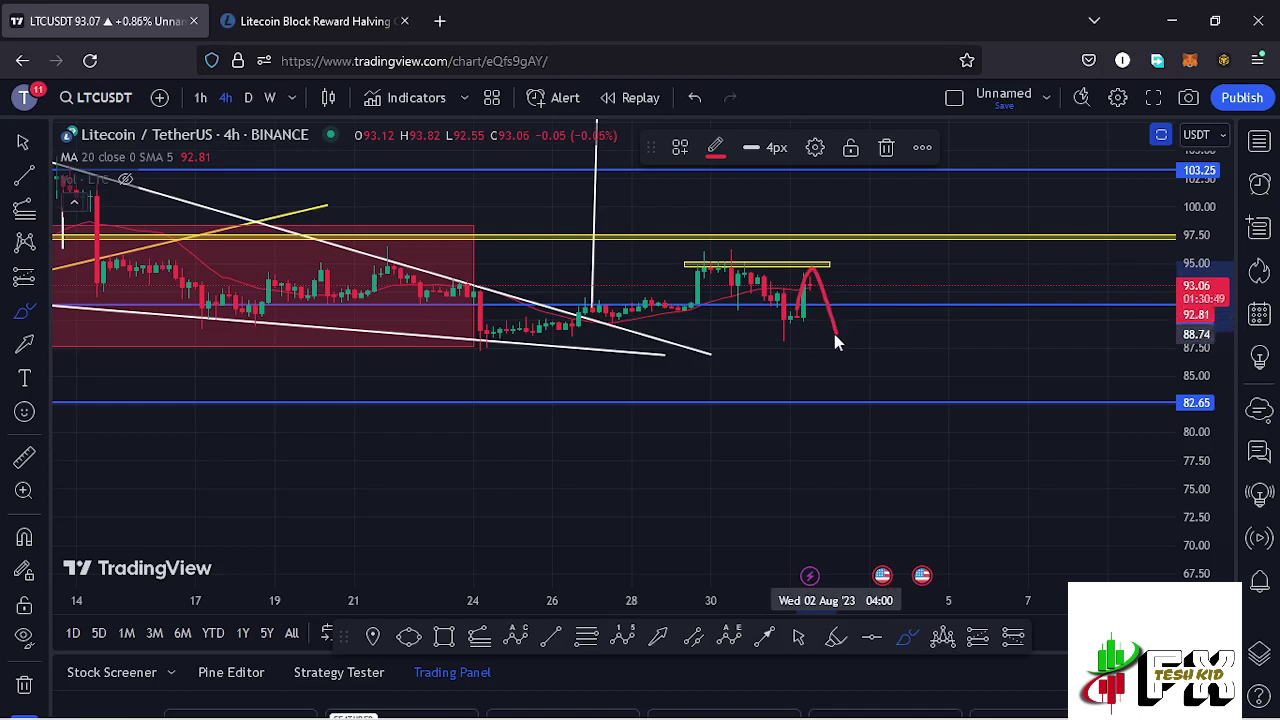
{"action": "left_click_drag", "start_coordinate": [853, 313], "coordinate": [855, 310]}
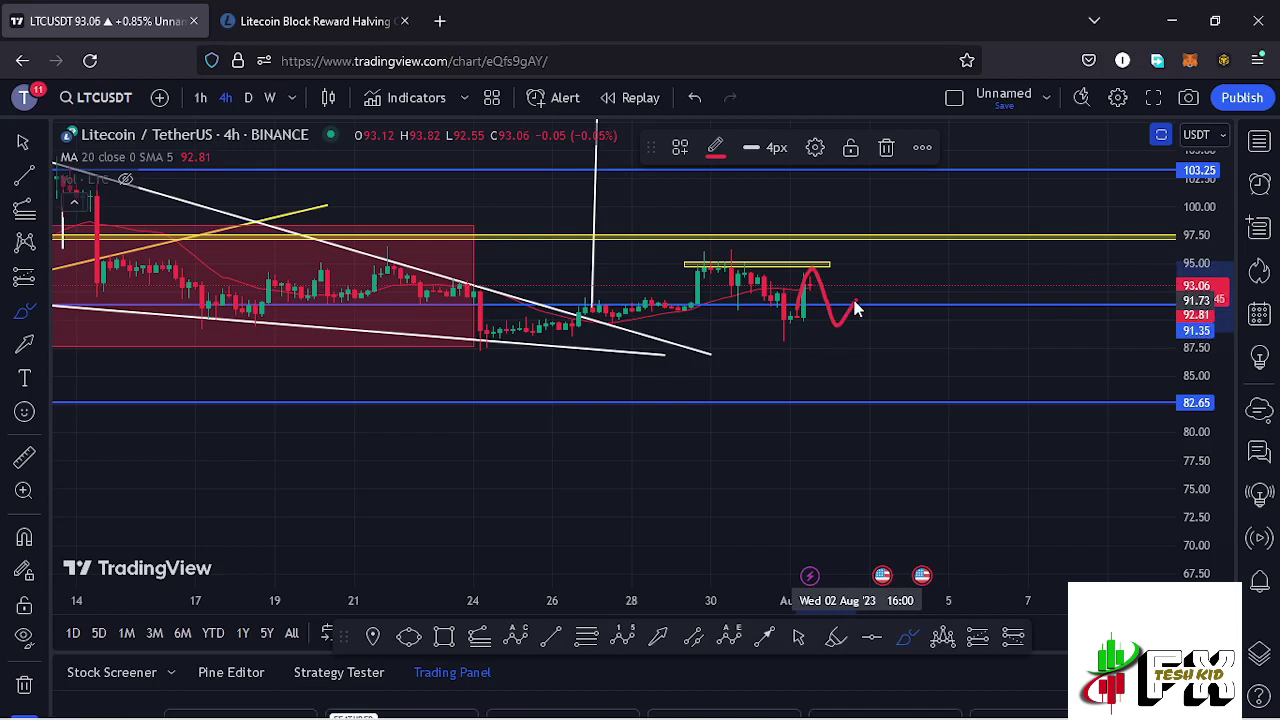
{"action": "left_click_drag", "start_coordinate": [868, 347], "coordinate": [889, 402]}
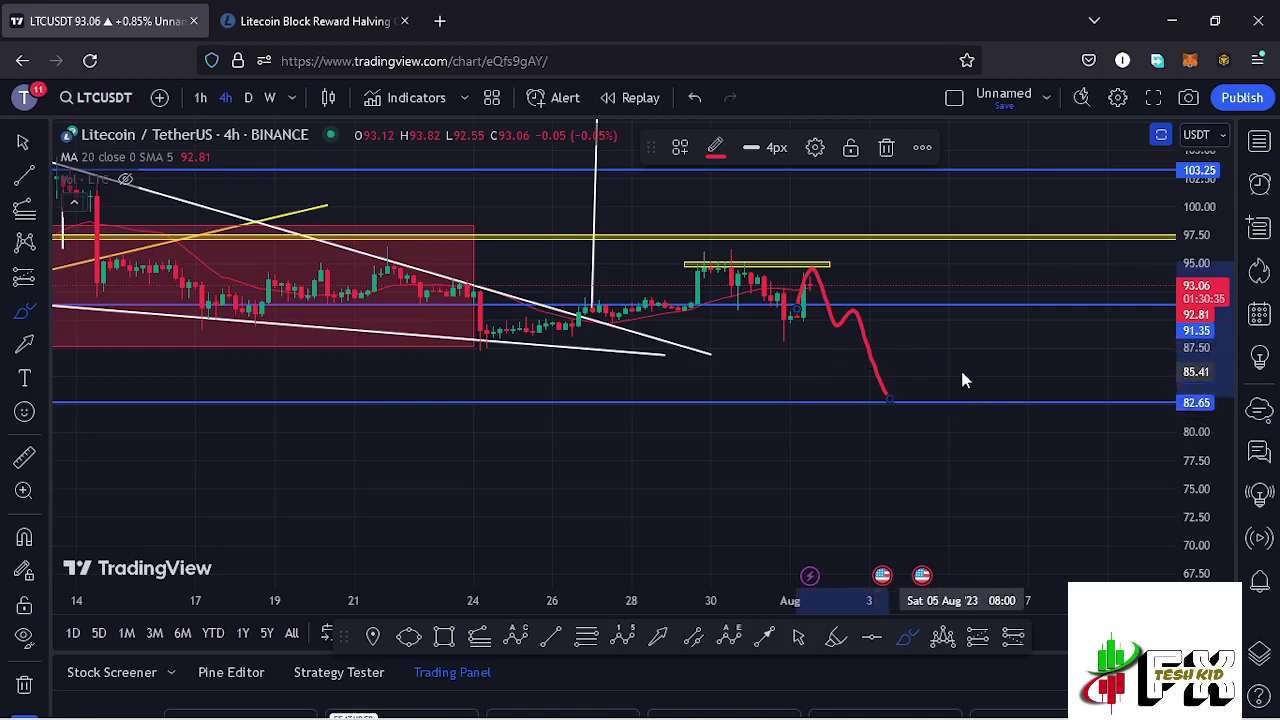
{"action": "left_click", "coordinate": [887, 148]}
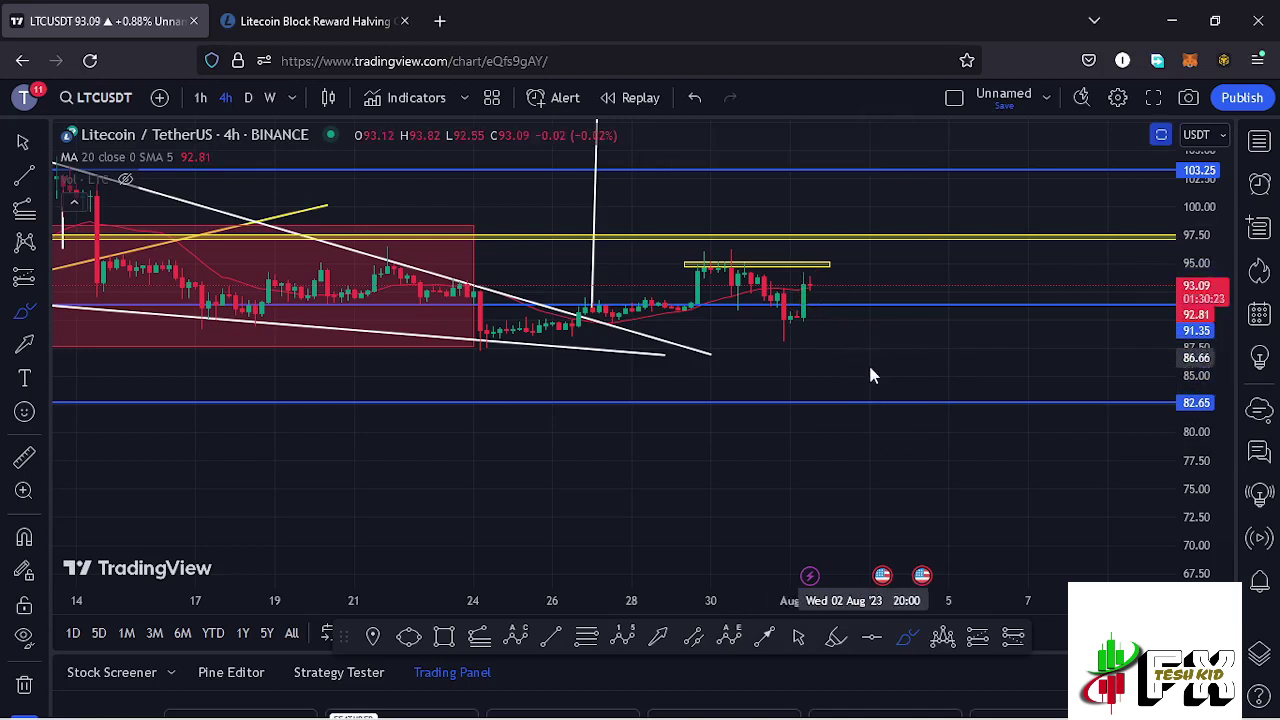
- Sketch and erase a red mark at the 82.65 support, then add RSI and MACD panes
{"action": "mouse_move", "coordinate": [900, 370]}
{"action": "left_mouse_down"}
{"action": "mouse_move", "coordinate": [846, 434]}
{"action": "mouse_move", "coordinate": [920, 411]}
{"action": "mouse_move", "coordinate": [890, 355]}
{"action": "mouse_move", "coordinate": [868, 393]}
{"action": "mouse_move", "coordinate": [928, 200]}
{"action": "left_mouse_up"}
{"action": "scroll", "coordinate": [1208, 231], "scroll_direction": "down", "scroll_amount": 5}
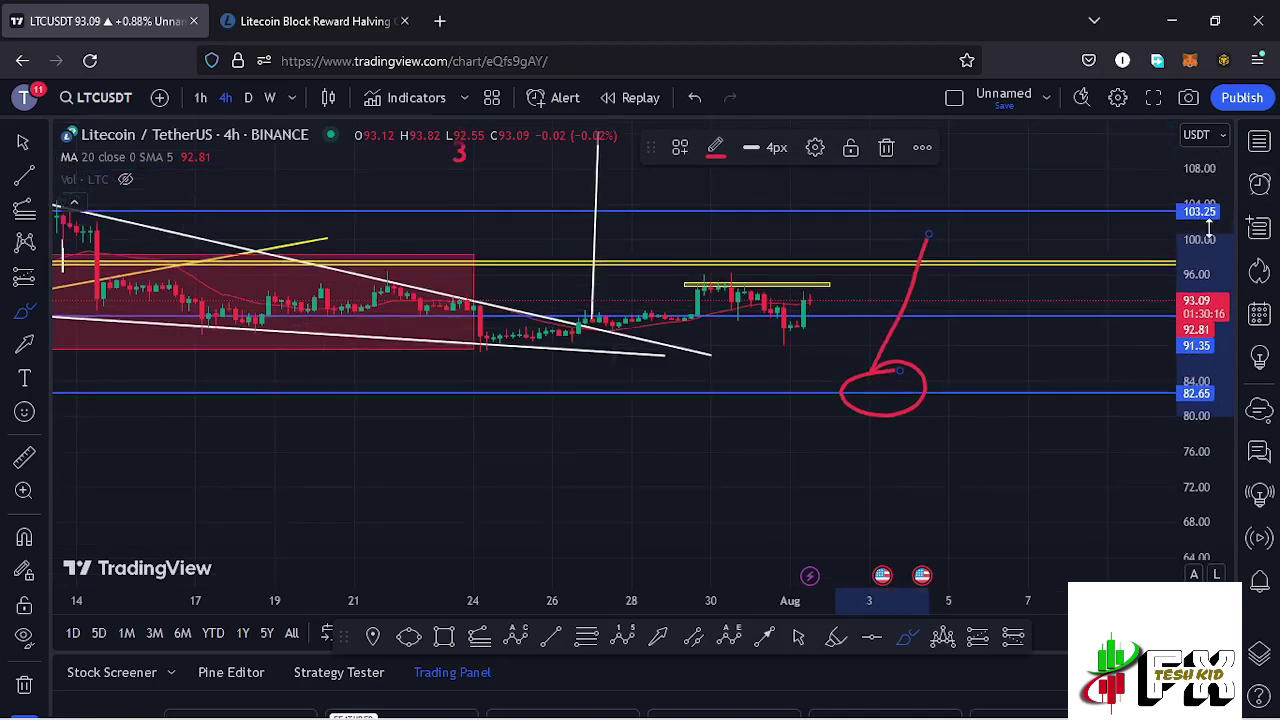
{"action": "left_click", "coordinate": [886, 148]}
{"action": "left_click", "coordinate": [797, 639]}
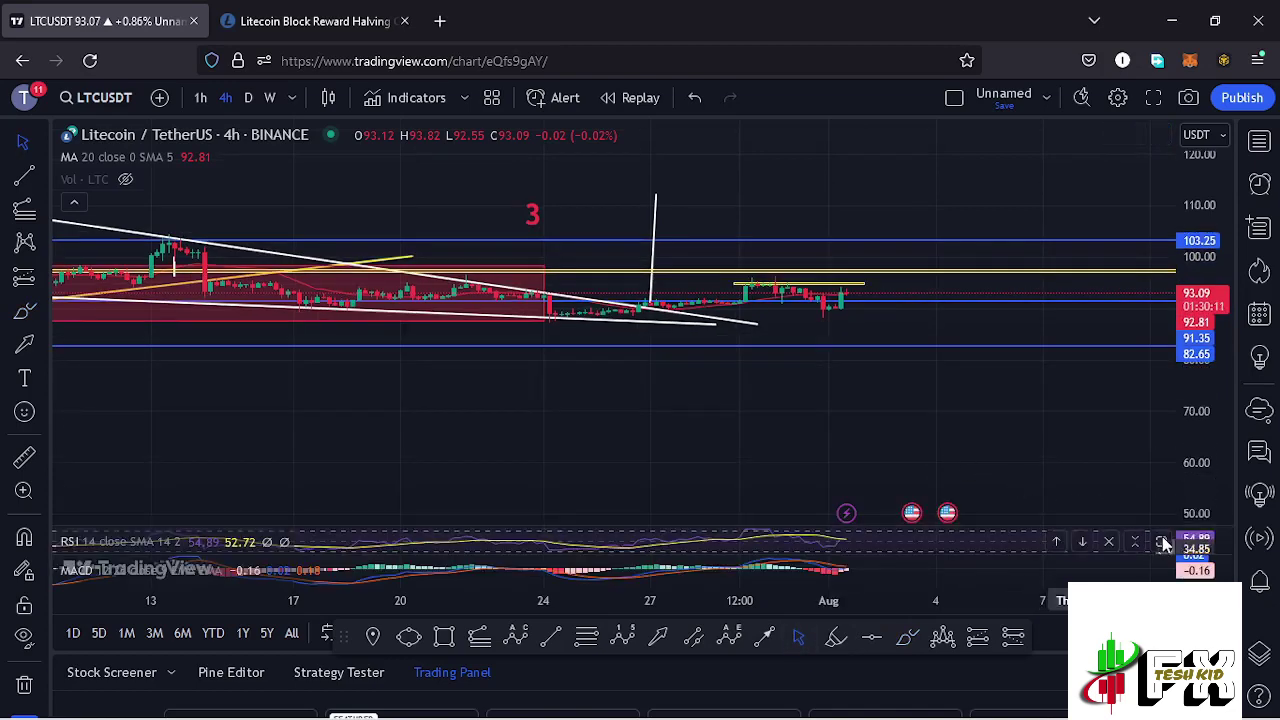
{"action": "left_click", "coordinate": [1161, 541]}
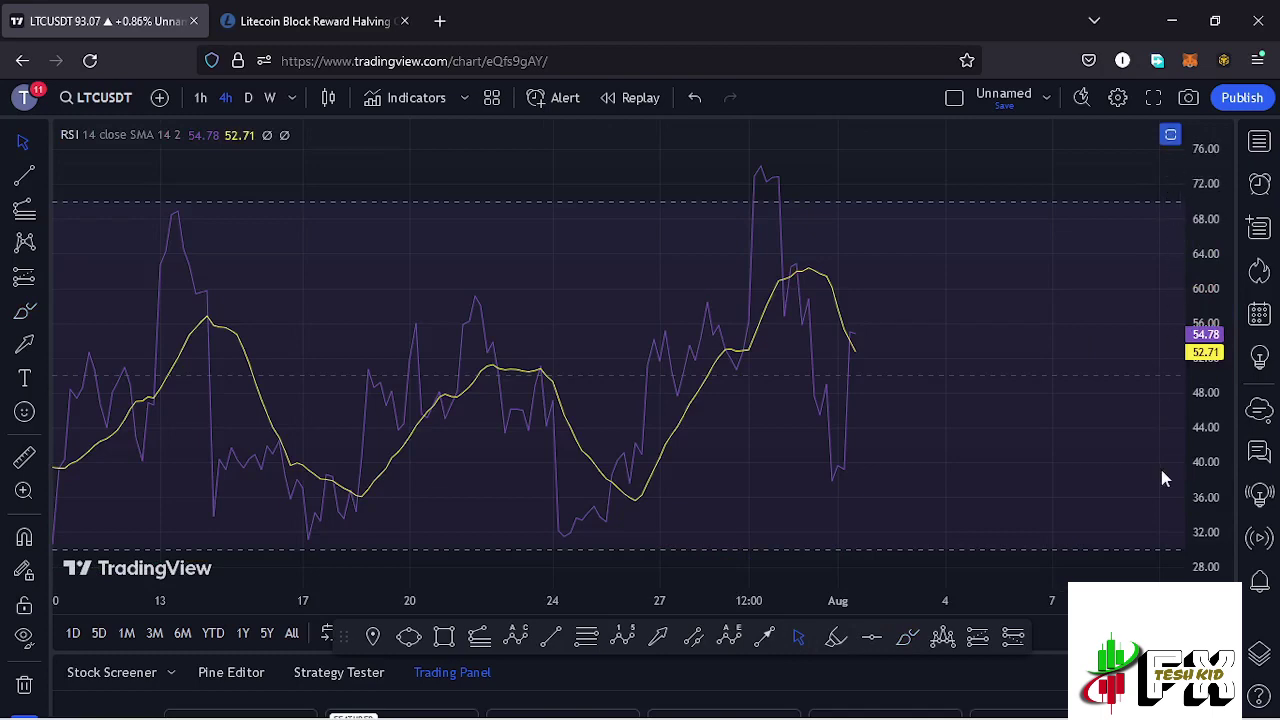
{"action": "left_click", "coordinate": [1161, 541]}
{"action": "left_click", "coordinate": [1135, 570]}
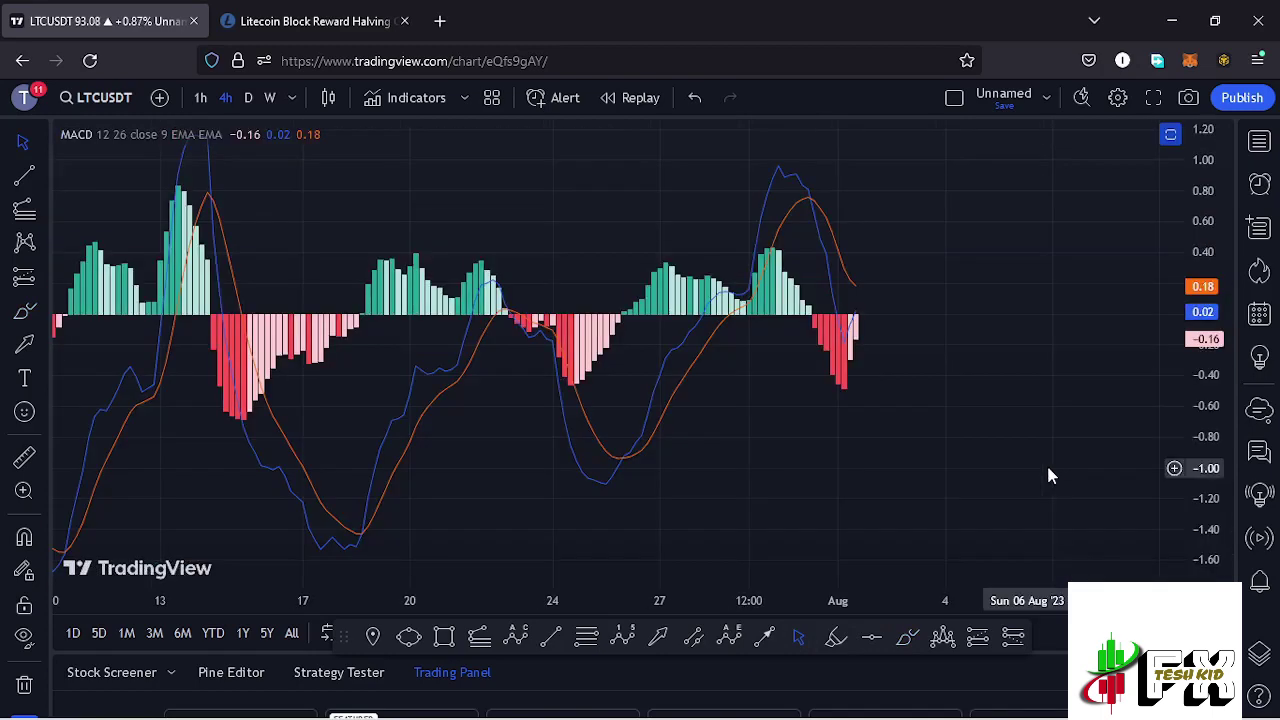
{"action": "scroll", "coordinate": [900, 505], "scroll_direction": "up", "scroll_amount": 2}
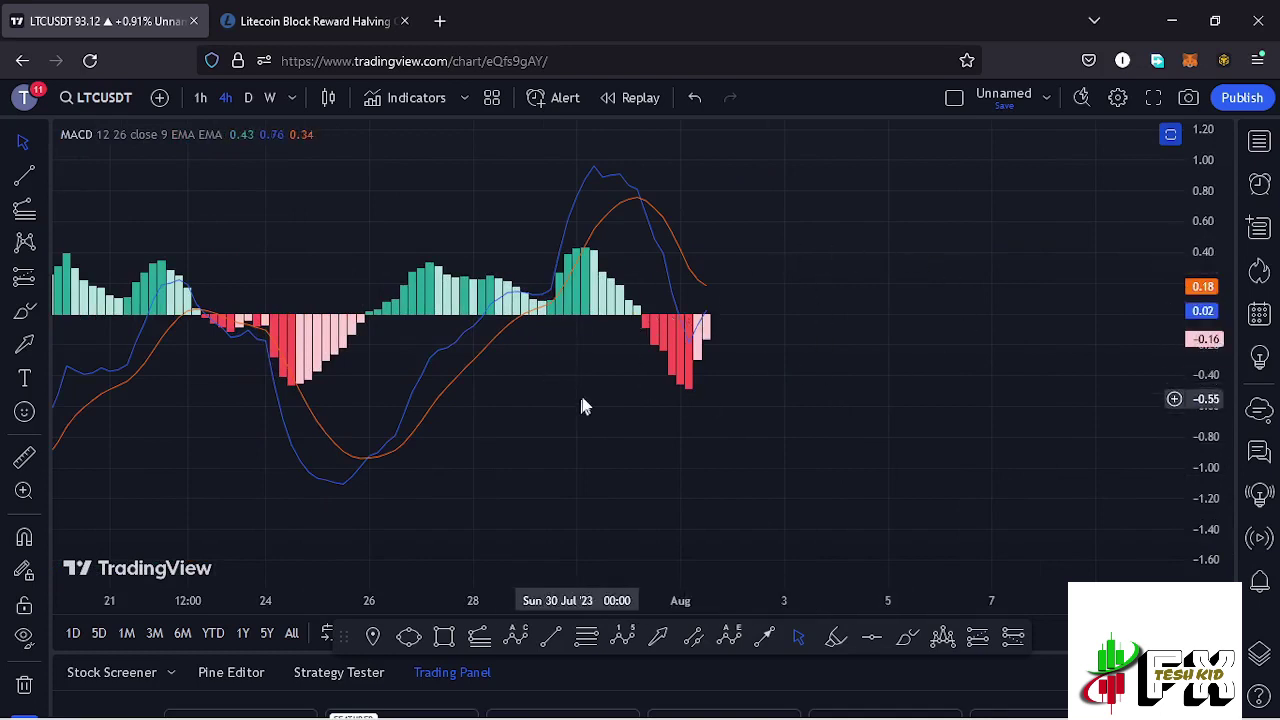
{"action": "left_click", "coordinate": [1171, 136]}
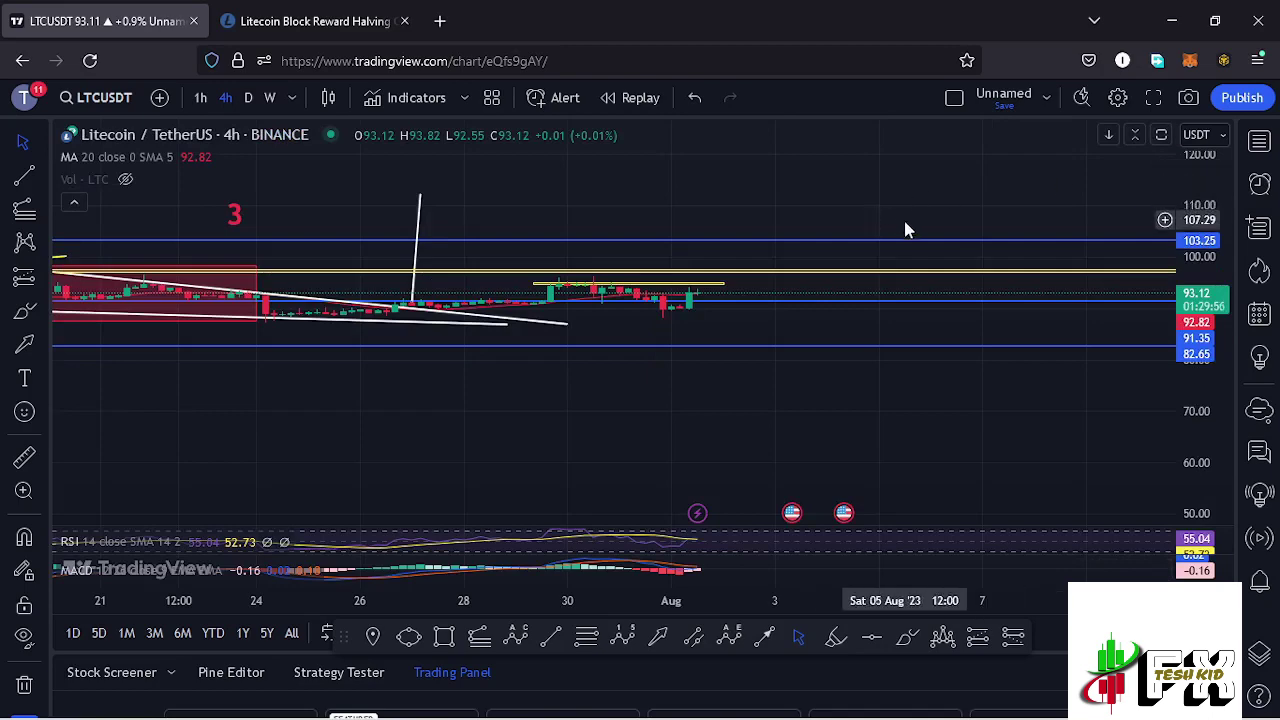
- Zoom out the time axis and maximize the price pane, hiding the RSI and MACD panes
{"action": "scroll", "coordinate": [906, 228], "scroll_direction": "down", "scroll_amount": 3}
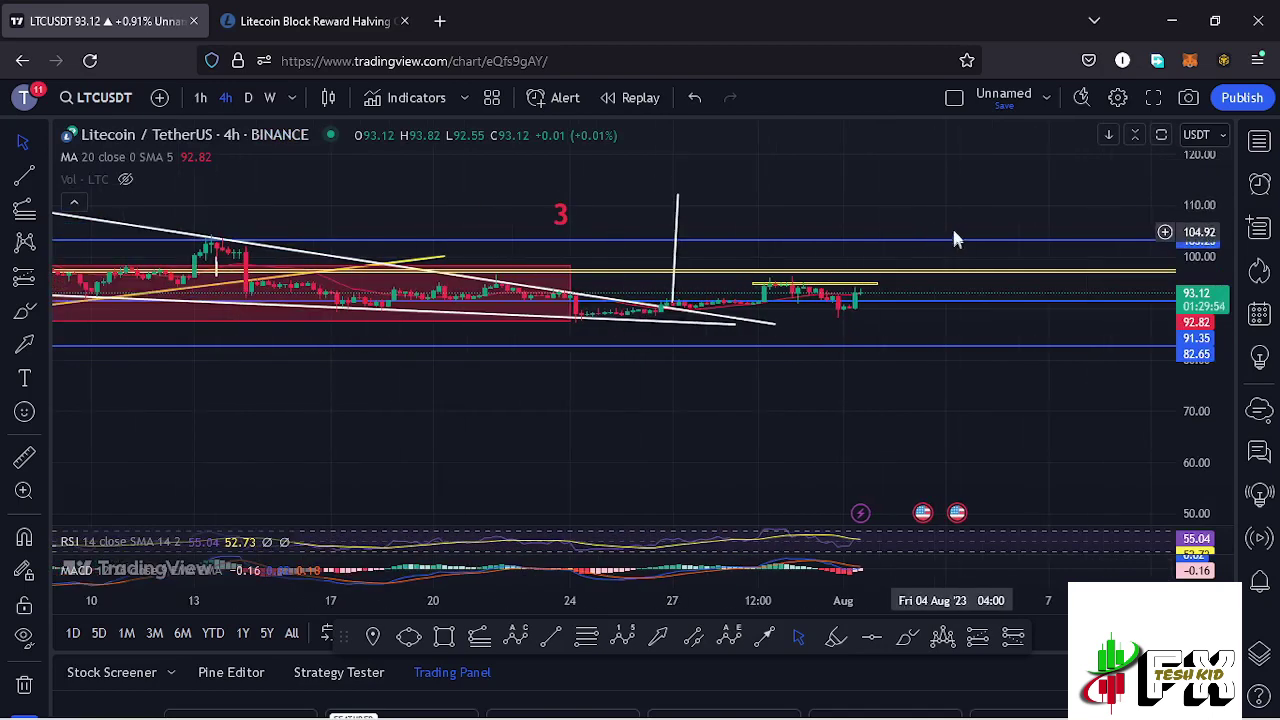
{"action": "scroll", "coordinate": [912, 212], "scroll_direction": "down", "scroll_amount": 4}
{"action": "double_click", "coordinate": [1013, 186]}
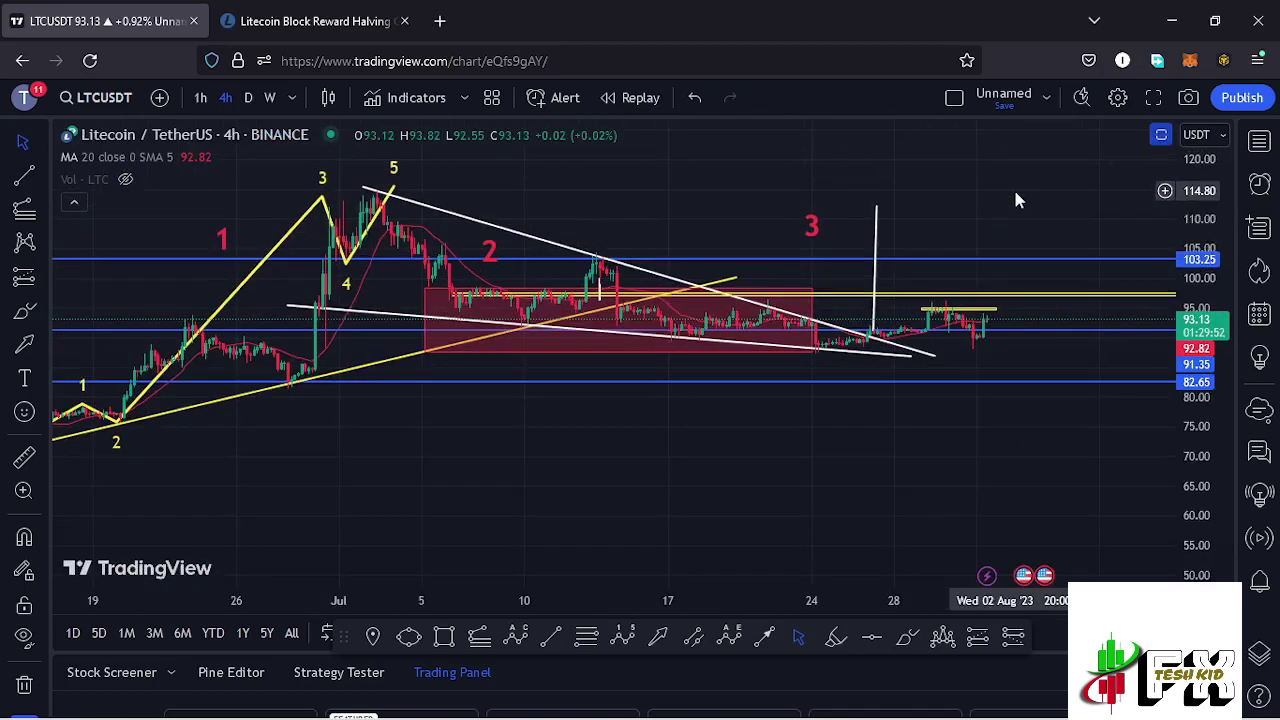